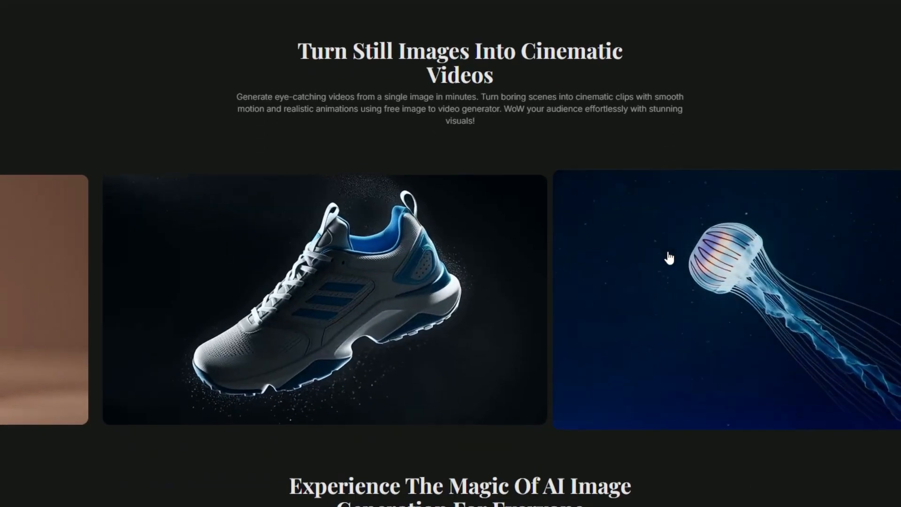
# Examine the home page's showcases for image-to-video, AI image generation, Flux Kontext photo editing and image variations
pyautogui.scroll(-1, 668, 255)
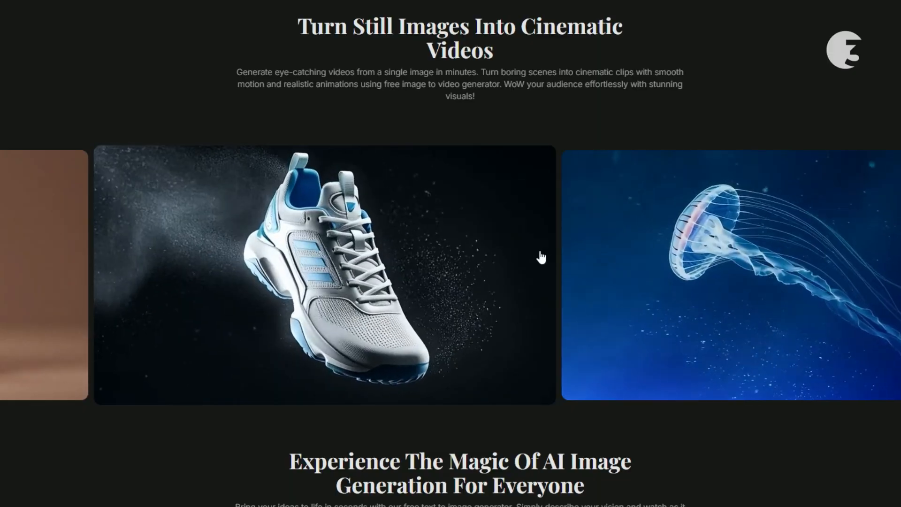
pyautogui.scroll(-9, 541, 256)
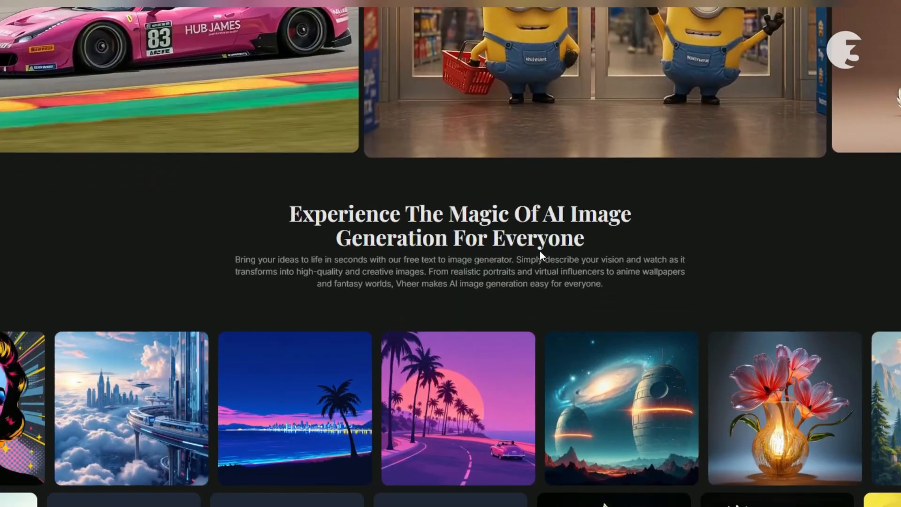
pyautogui.scroll(-2, 540, 256)
pyautogui.scroll(3, 541, 256)
pyautogui.scroll(-13, 540, 257)
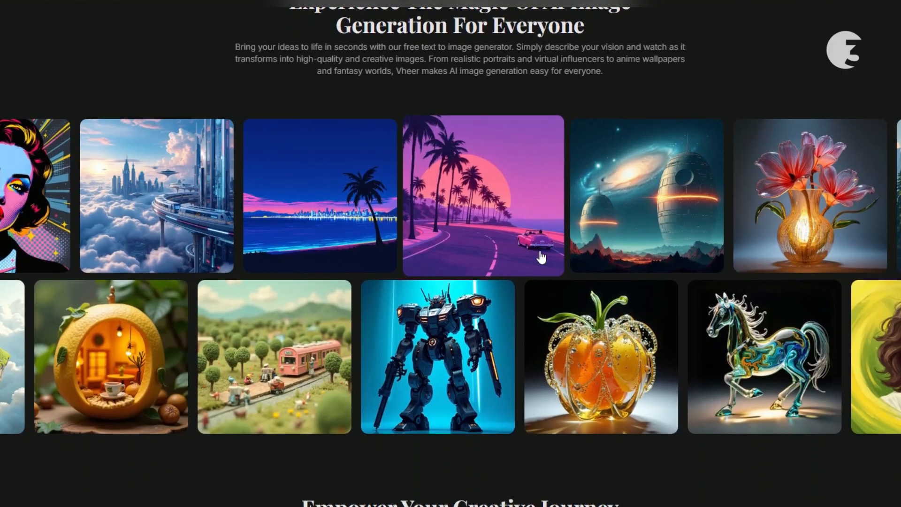
pyautogui.scroll(-2, 539, 252)
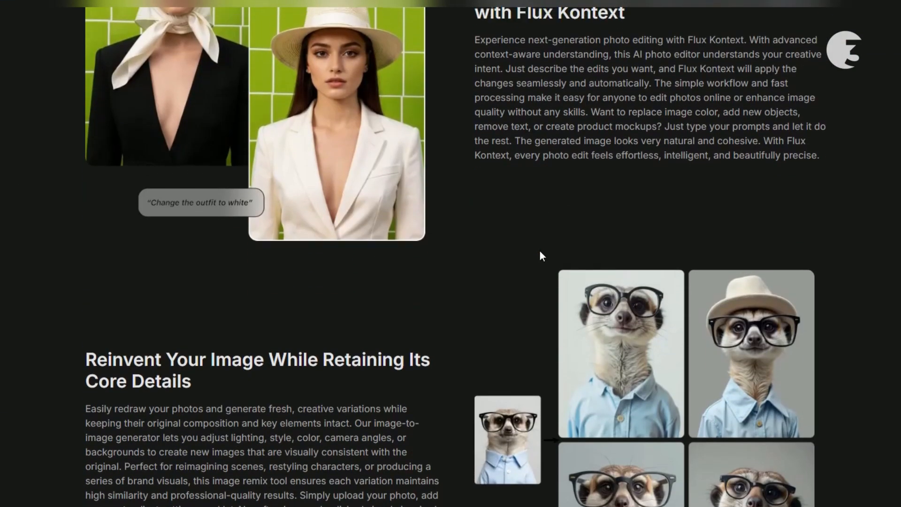
pyautogui.scroll(6, 540, 252)
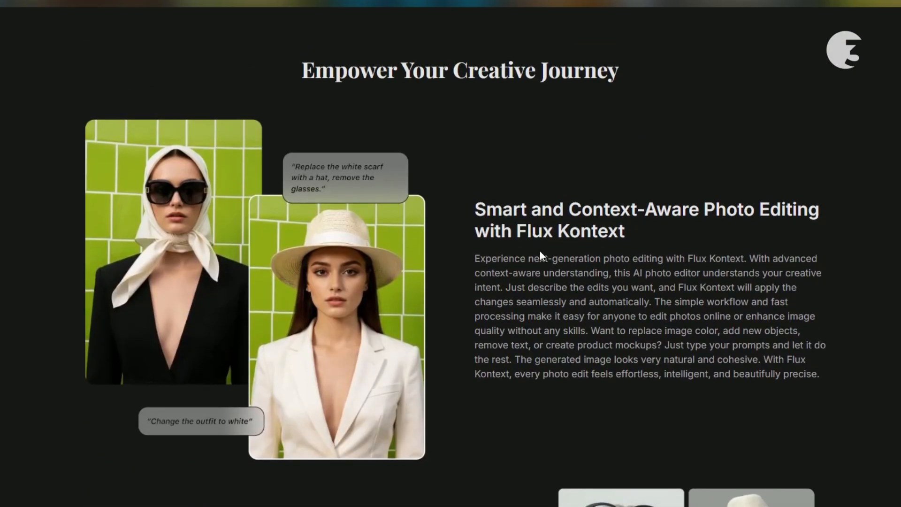
pyautogui.scroll(-2, 540, 256)
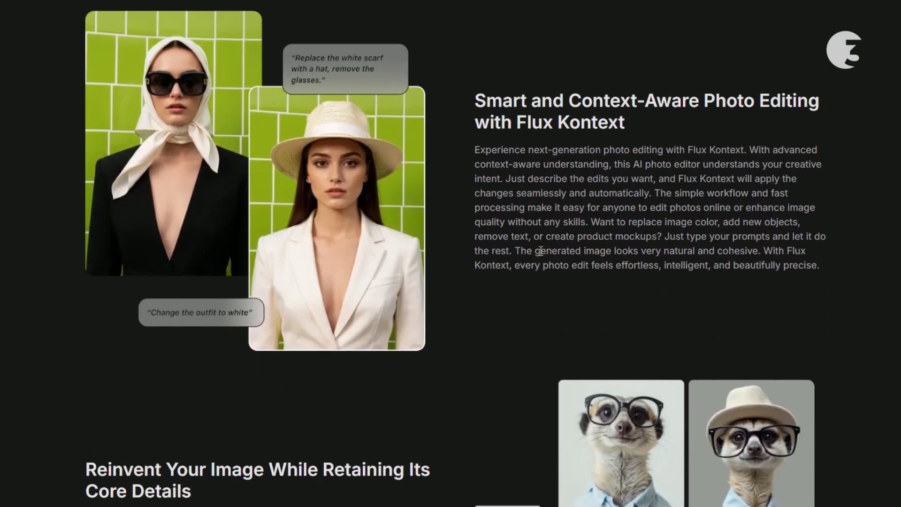
pyautogui.scroll(1, 540, 253)
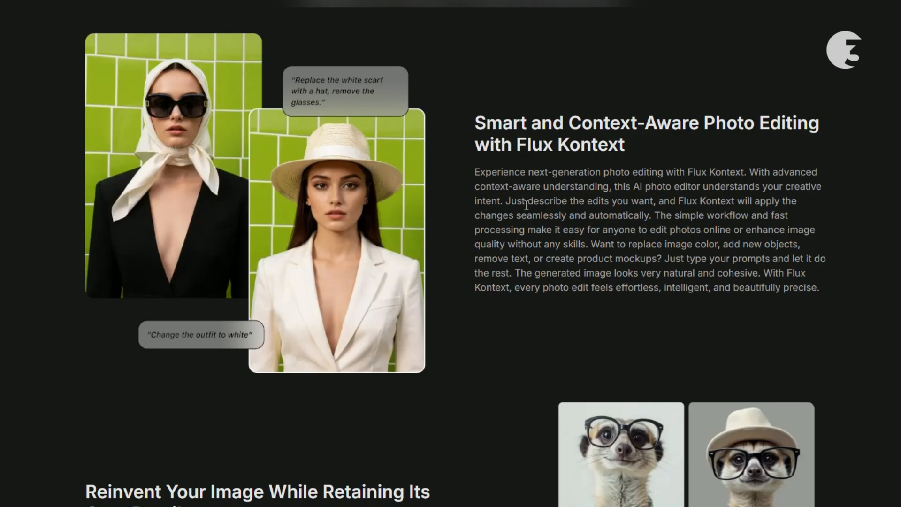
pyautogui.scroll(2, 526, 205)
pyautogui.scroll(-8, 526, 205)
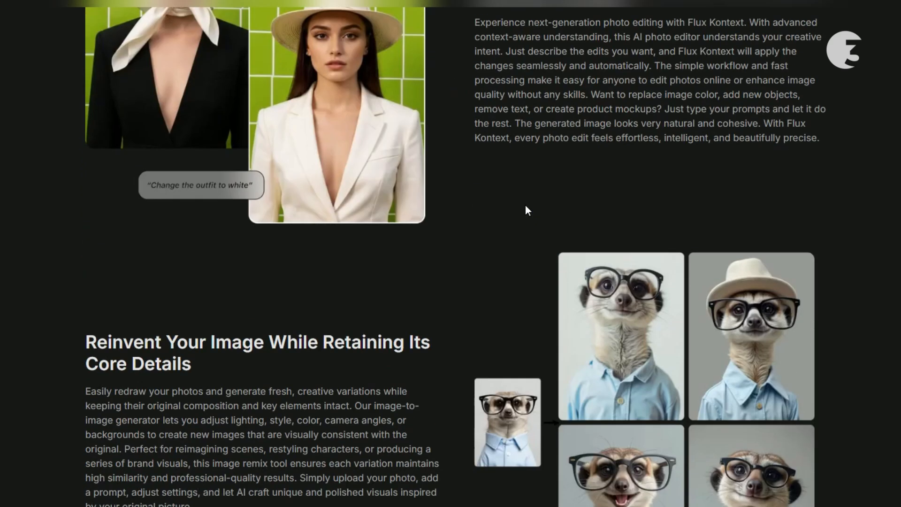
pyautogui.scroll(-1, 527, 210)
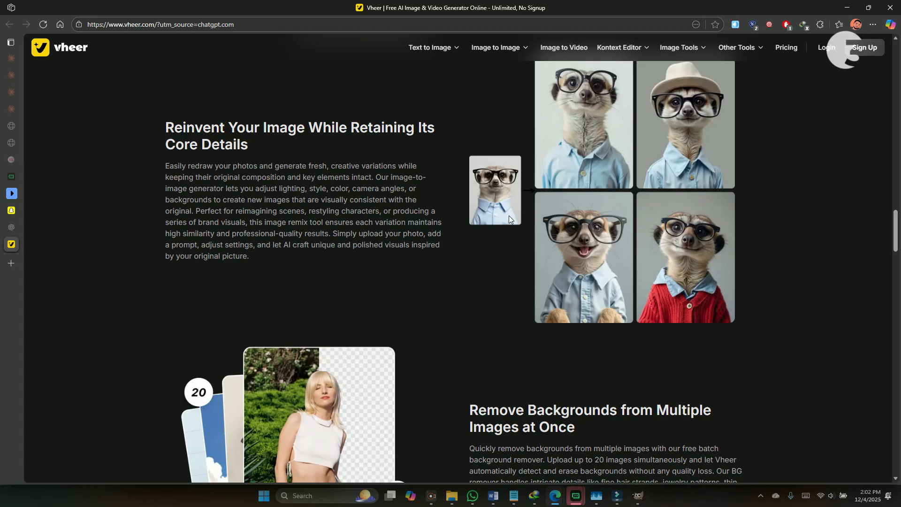
pyautogui.scroll(-8, 509, 216)
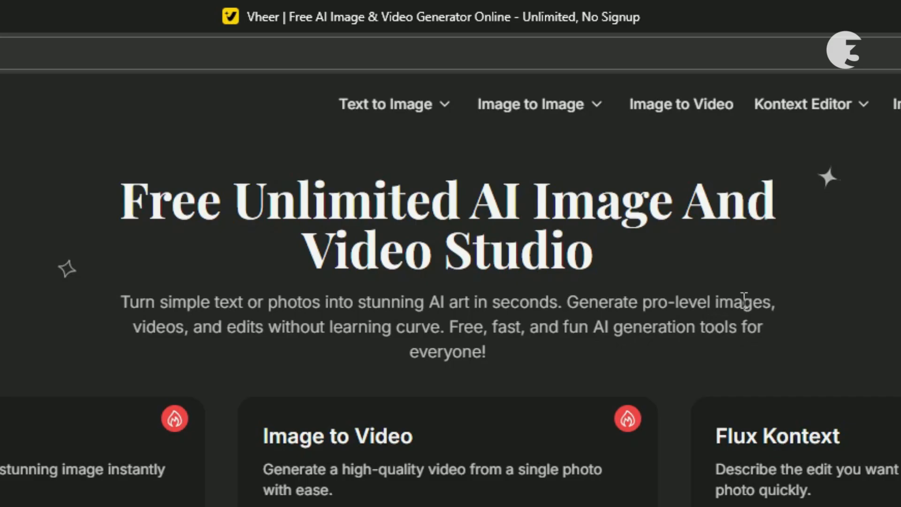
# Review the home page's tool cards, from Text to Image and Image to Video to AI Image Describer and Background Remover
pyautogui.scroll(-1, 427, 454)
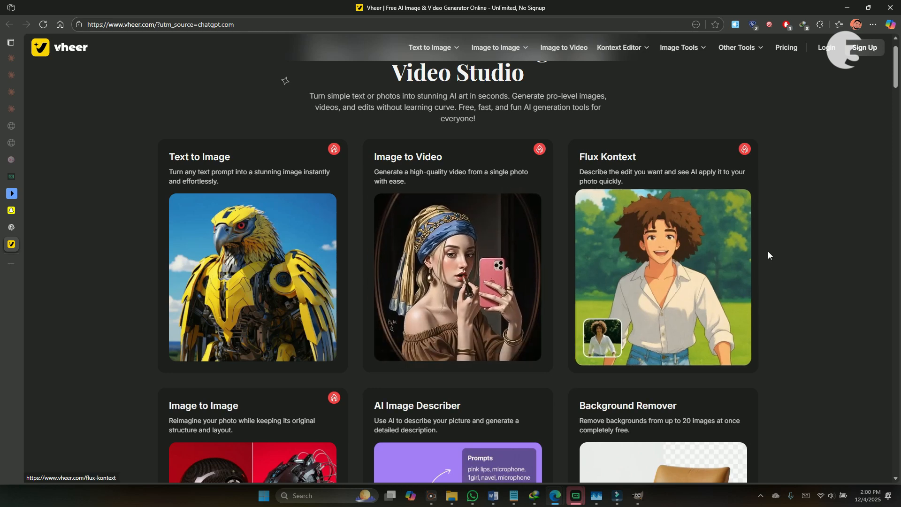
pyautogui.scroll(-2, 706, 294)
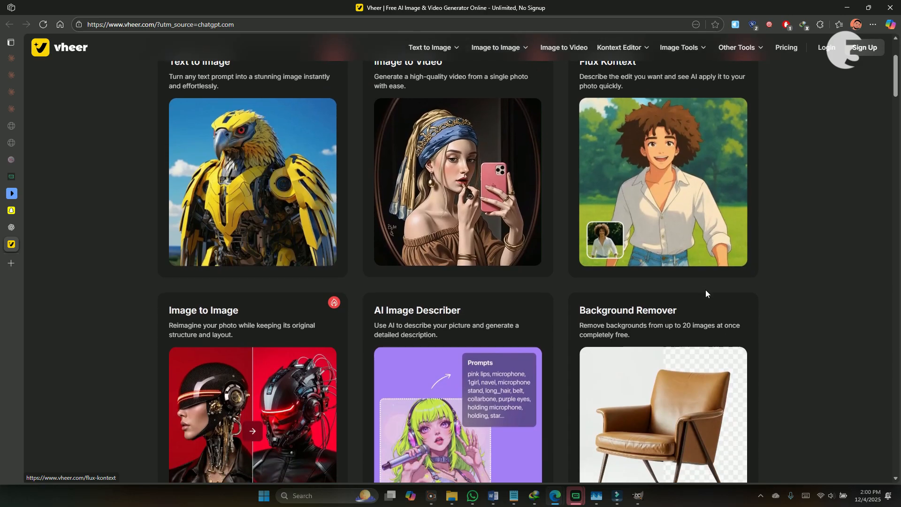
pyautogui.scroll(1, 705, 289)
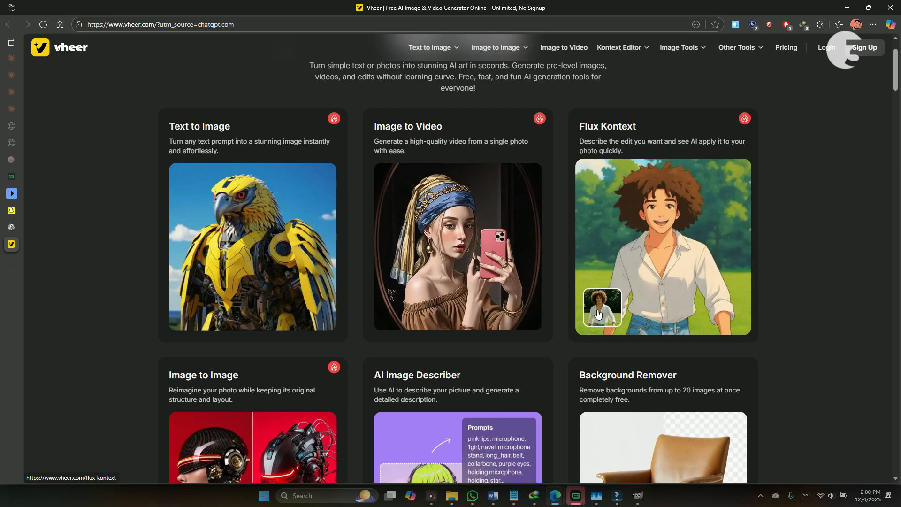
pyautogui.scroll(-1, 607, 314)
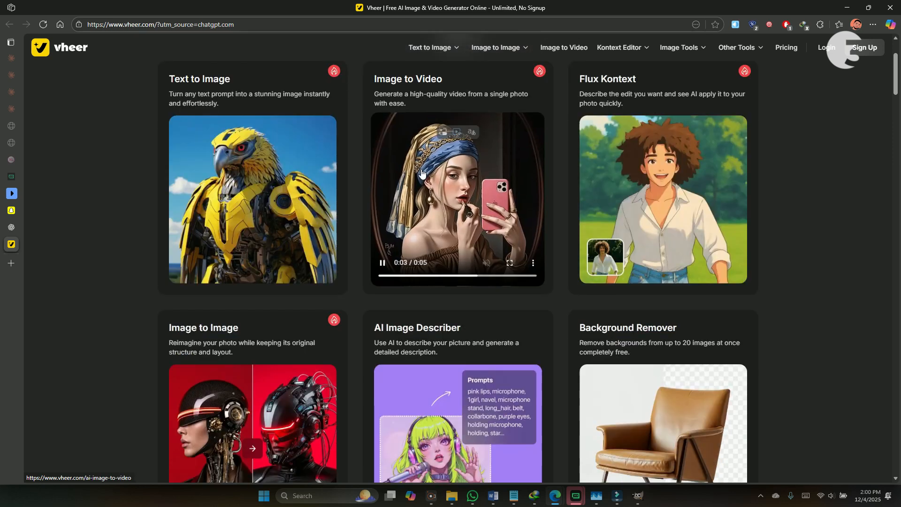
pyautogui.scroll(-3, 285, 322)
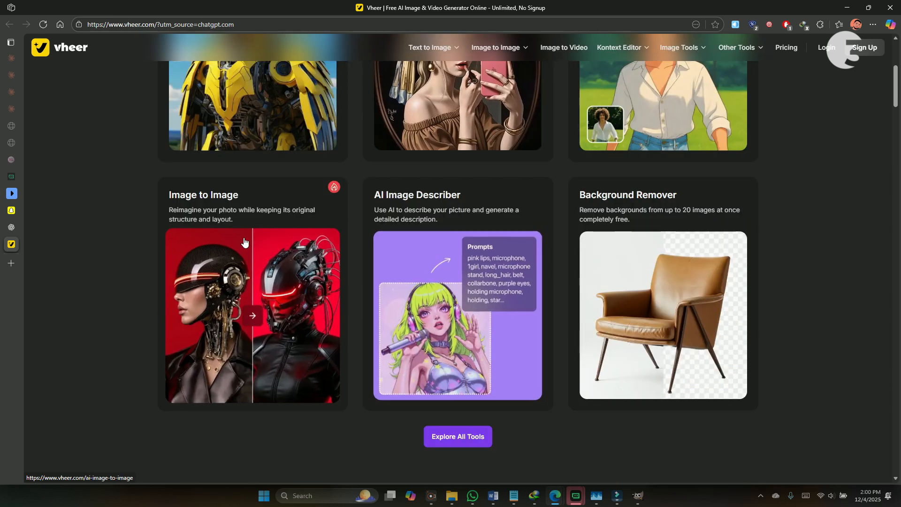
pyautogui.scroll(1, 247, 312)
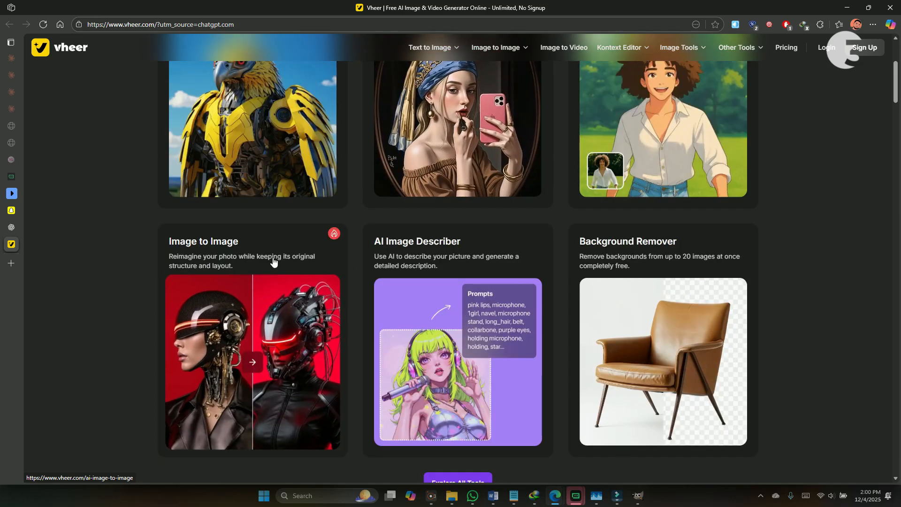
pyautogui.scroll(-2, 272, 318)
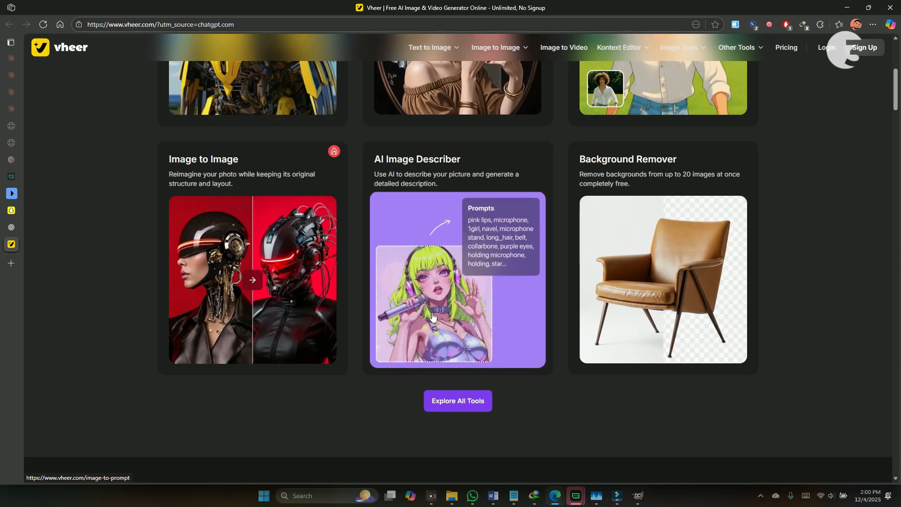
pyautogui.scroll(1, 432, 317)
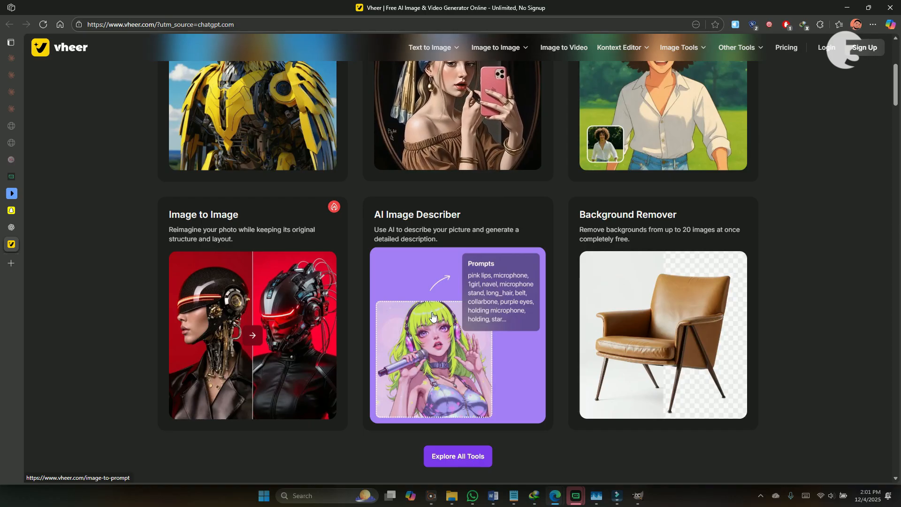
pyautogui.scroll(1, 432, 318)
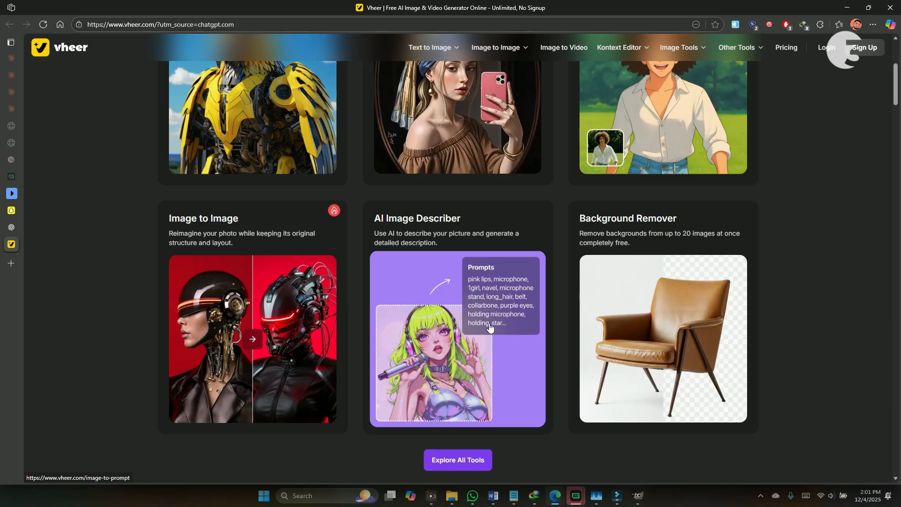
pyautogui.scroll(-2, 490, 327)
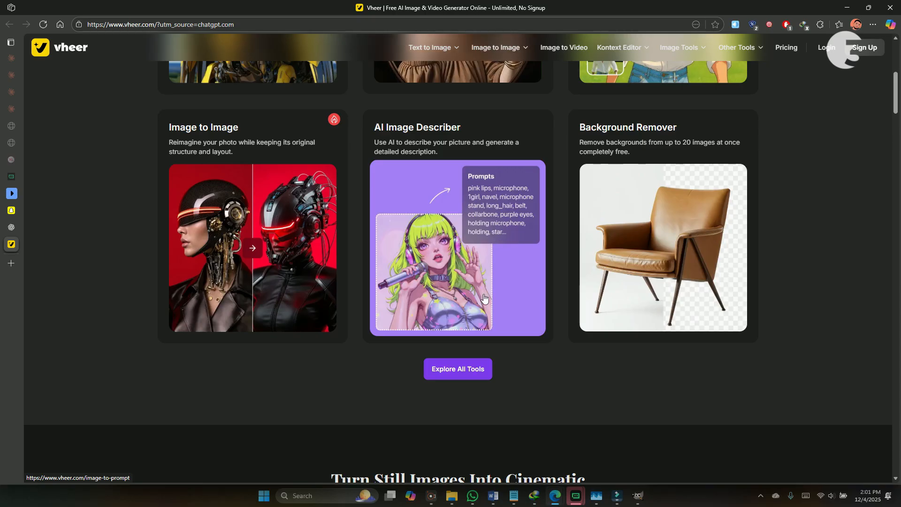
pyautogui.scroll(2, 516, 286)
pyautogui.scroll(-2, 648, 263)
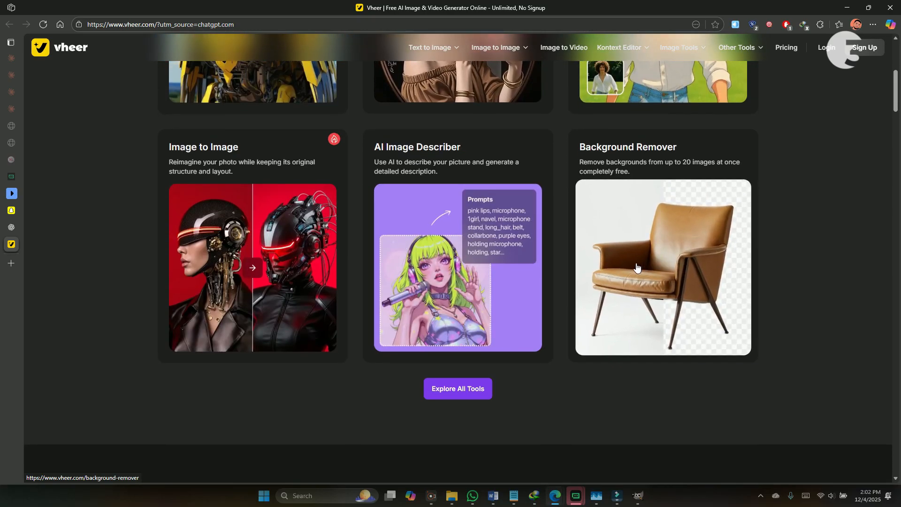
# Look through the cinematic video examples and the AI image gallery down to the Empower Your Creative Journey section
pyautogui.scroll(-8, 629, 261)
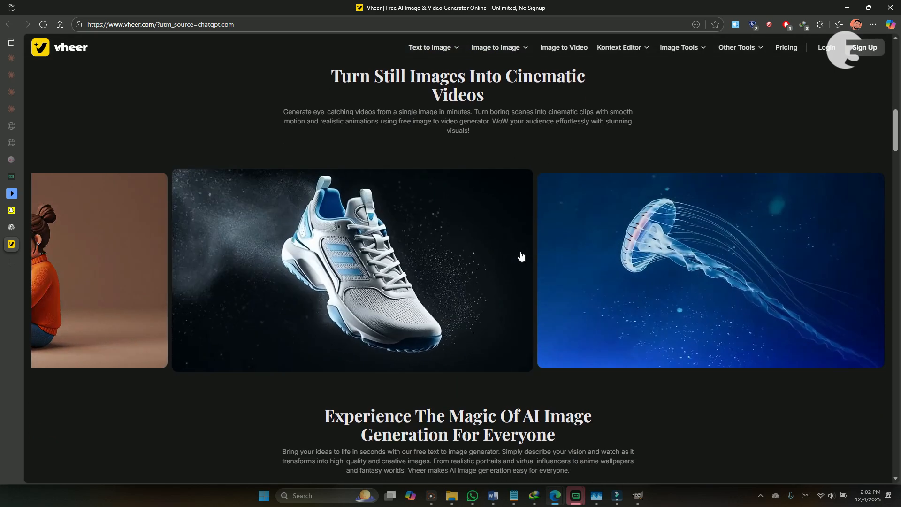
pyautogui.scroll(-7, 521, 255)
pyautogui.scroll(-2, 520, 254)
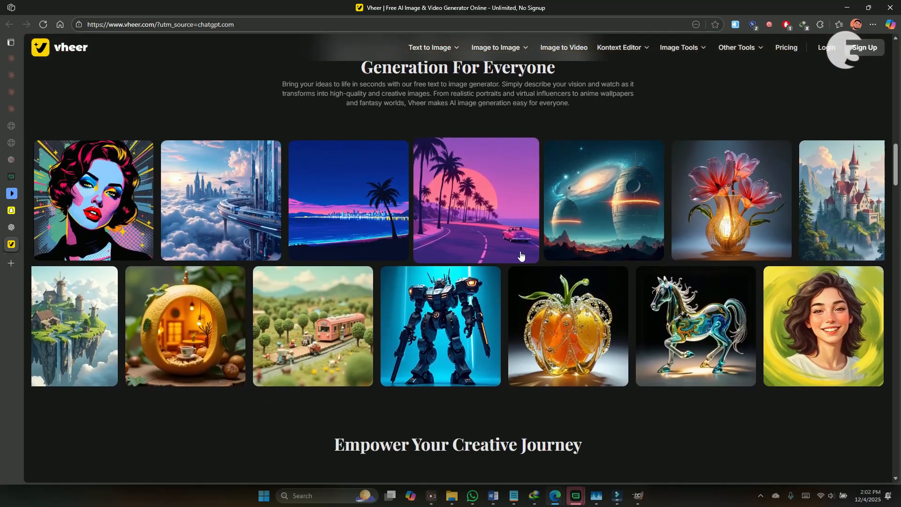
pyautogui.scroll(2, 520, 255)
pyautogui.scroll(-1, 520, 255)
pyautogui.scroll(-12, 520, 255)
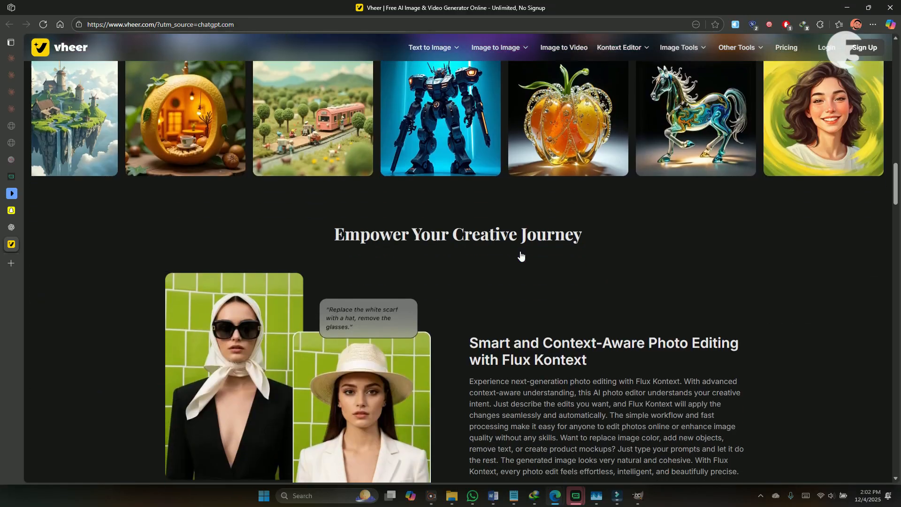
# Open the Text to Image tool from the home page's tool cards and launch its image generator
pyautogui.press('Home')
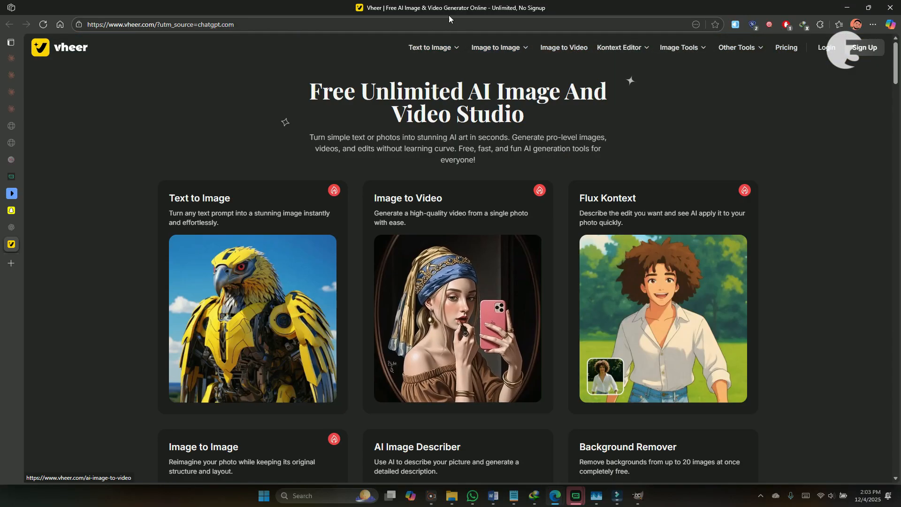
pyautogui.scroll(-4, 444, 211)
pyautogui.scroll(2, 444, 211)
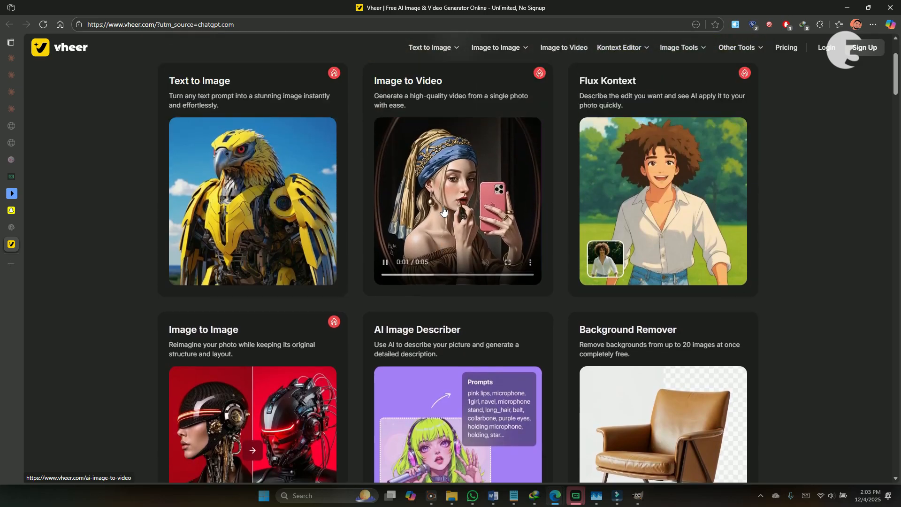
pyautogui.click(260, 223)
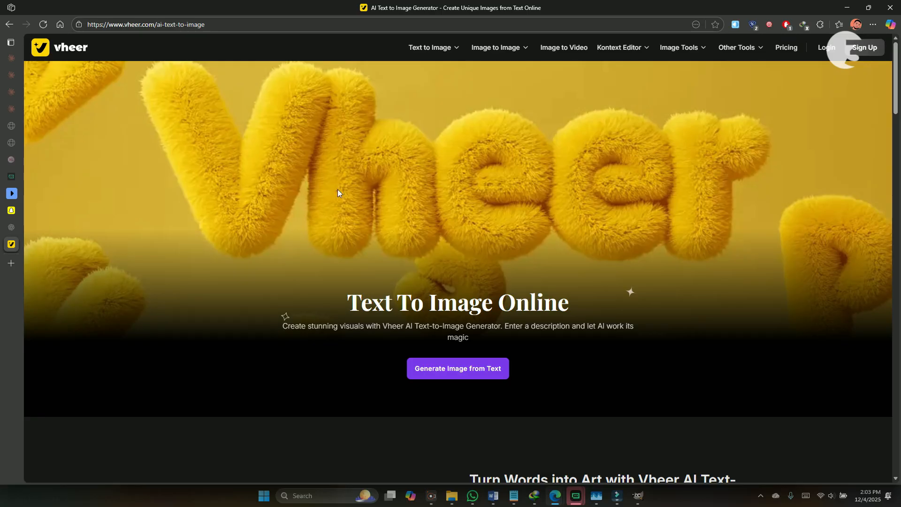
pyautogui.scroll(-1, 338, 196)
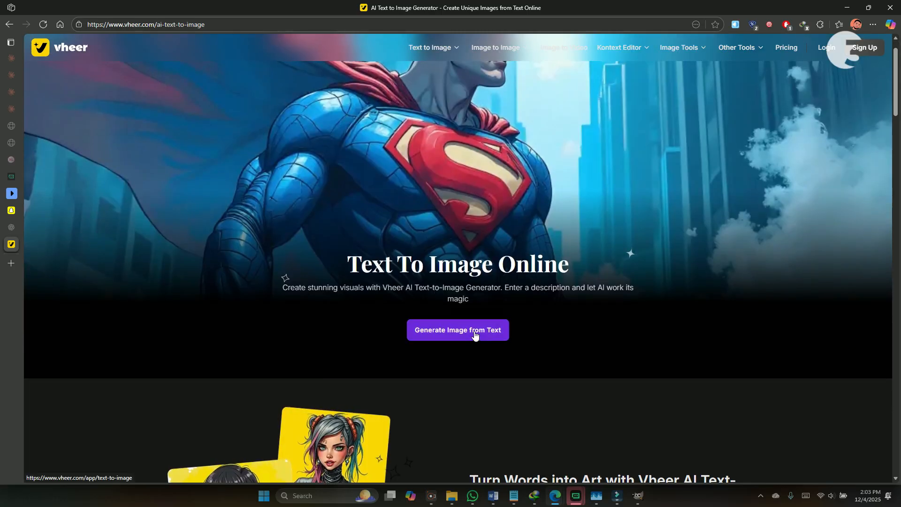
pyautogui.scroll(1, 474, 334)
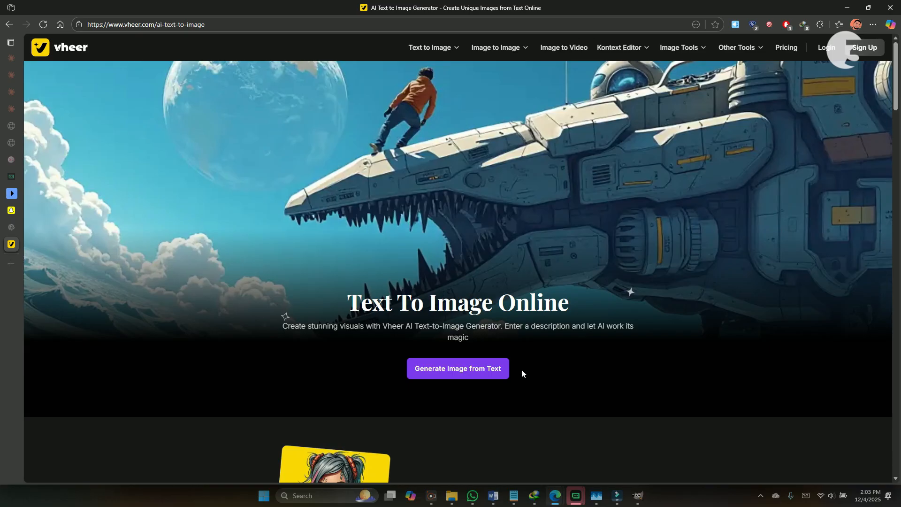
pyautogui.click(446, 373)
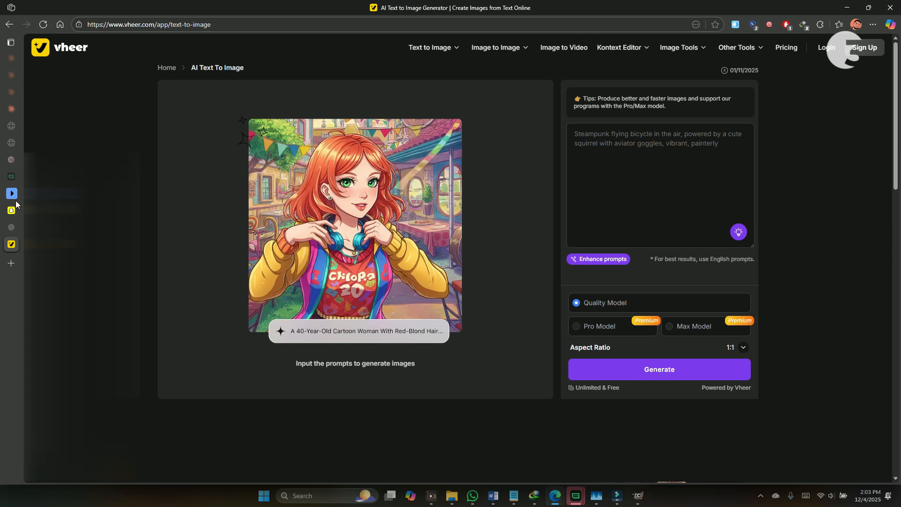
# Copy the "Bold cartoon-style illustration of a robot hand holding a paintbrush" prompt from the ChatGPT conversation into Vheer's text-to-image prompt
pyautogui.click(15, 226)
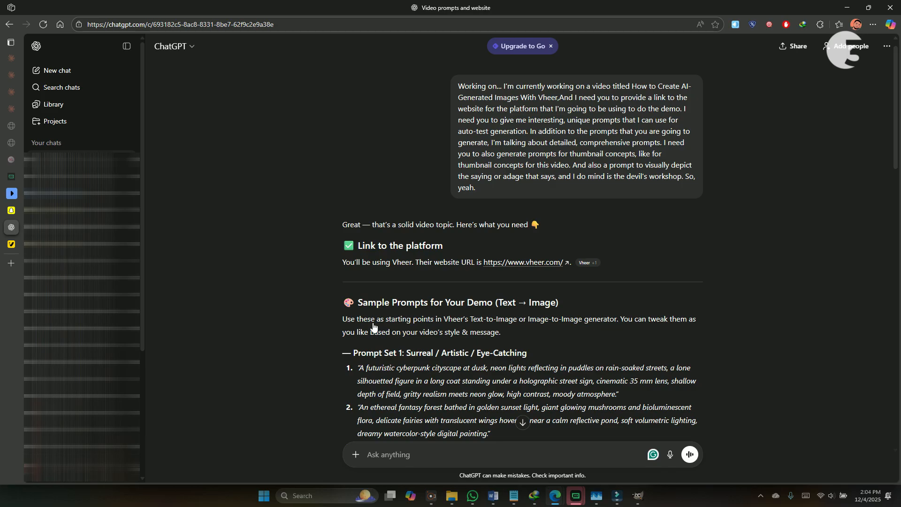
pyautogui.scroll(-15, 533, 333)
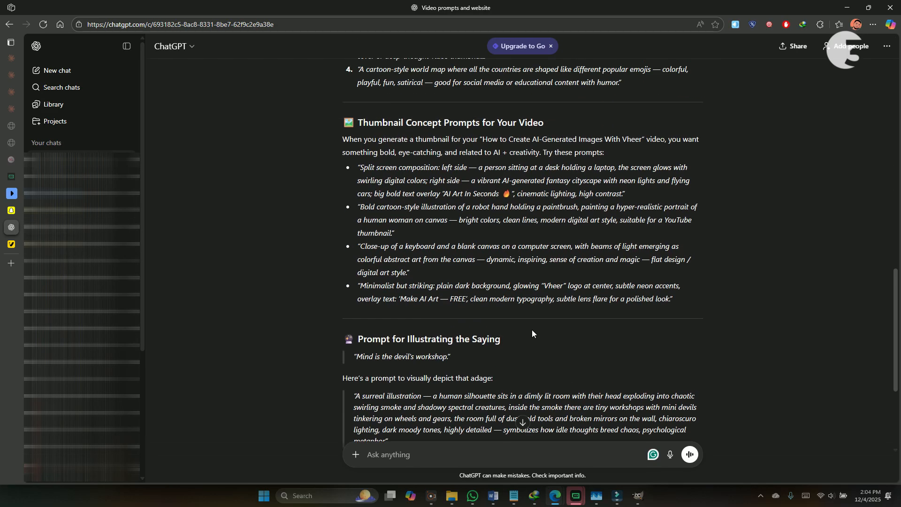
pyautogui.scroll(-2, 532, 329)
pyautogui.scroll(4, 531, 330)
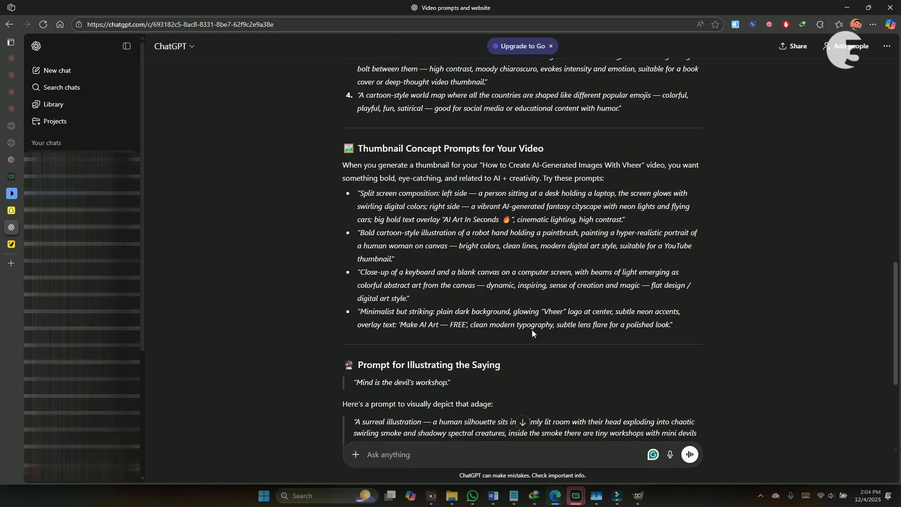
pyautogui.moveTo(627, 253); pyautogui.dragTo(365, 225)
pyautogui.tripleClick(459, 296)
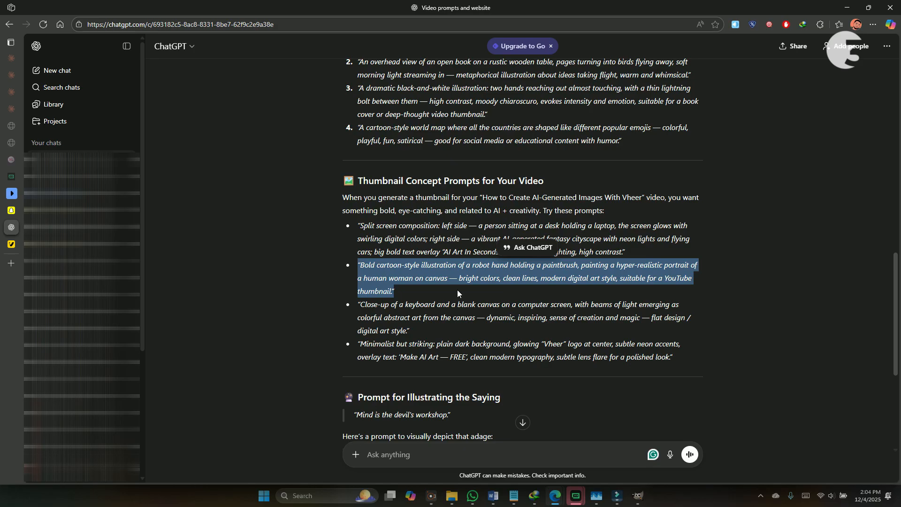
pyautogui.click(11, 244)
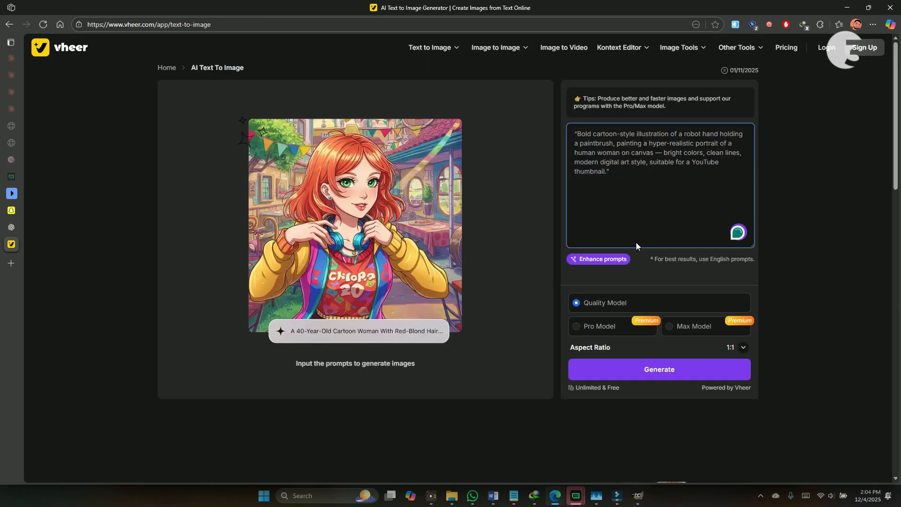
# Enhance the robot-hand thumbnail prompt with Vheer's prompt enhancement
pyautogui.click(603, 263)
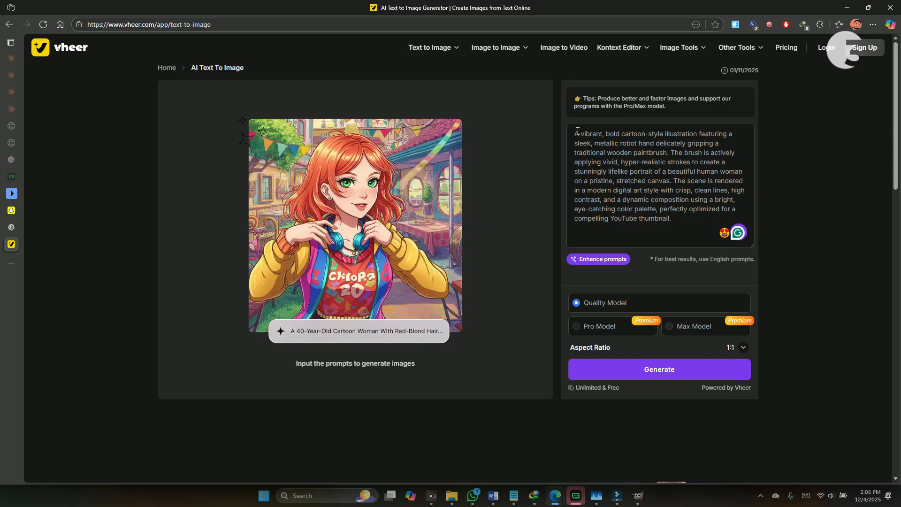
pyautogui.scroll(-3, 687, 255)
pyautogui.scroll(2, 687, 255)
pyautogui.scroll(-2, 688, 255)
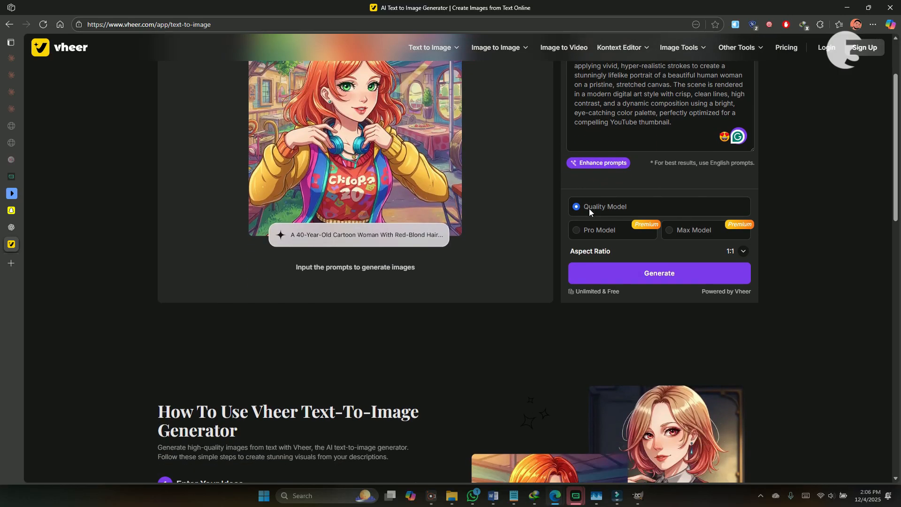
# Select the Quality Model, set the aspect ratio to 16:9 and generate the image from the enhanced prompt
pyautogui.click(613, 204)
pyautogui.click(745, 253)
pyautogui.scroll(-2, 745, 253)
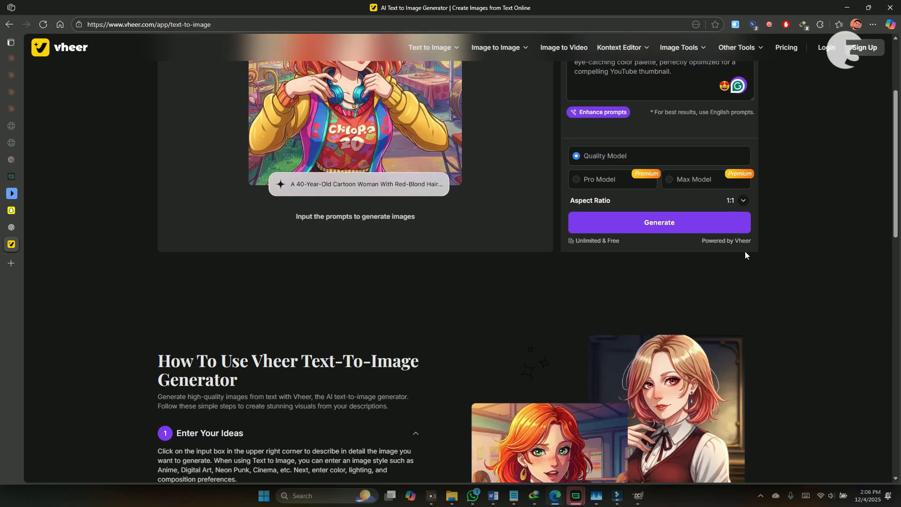
pyautogui.scroll(2, 745, 254)
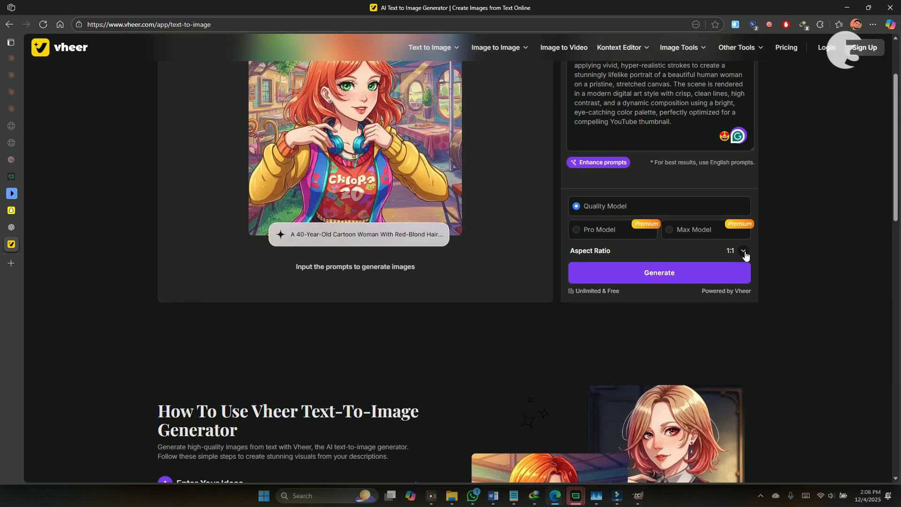
pyautogui.click(741, 254)
pyautogui.click(745, 363)
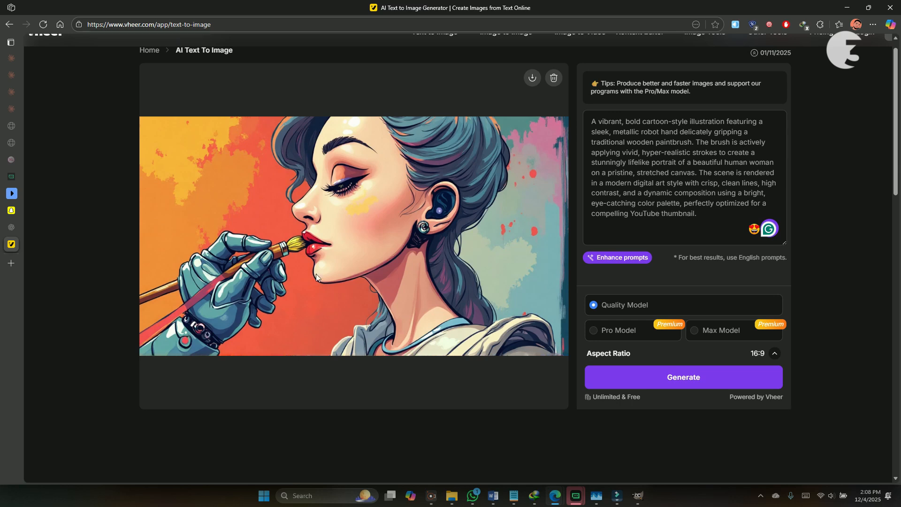
# Download the generated image of the robot hand painting a woman, and delete it from the generator's preview
pyautogui.scroll(1, 652, 225)
pyautogui.tripleClick(652, 243)
pyautogui.click(652, 244)
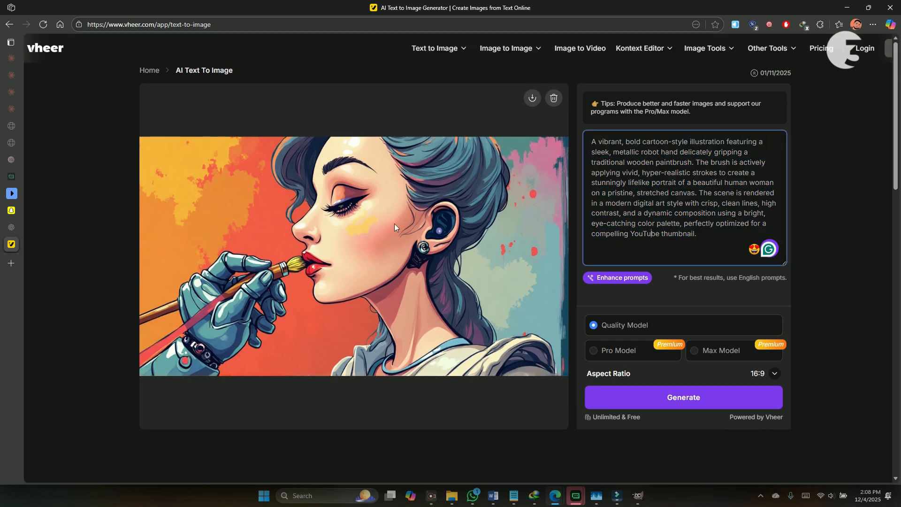
pyautogui.click(529, 98)
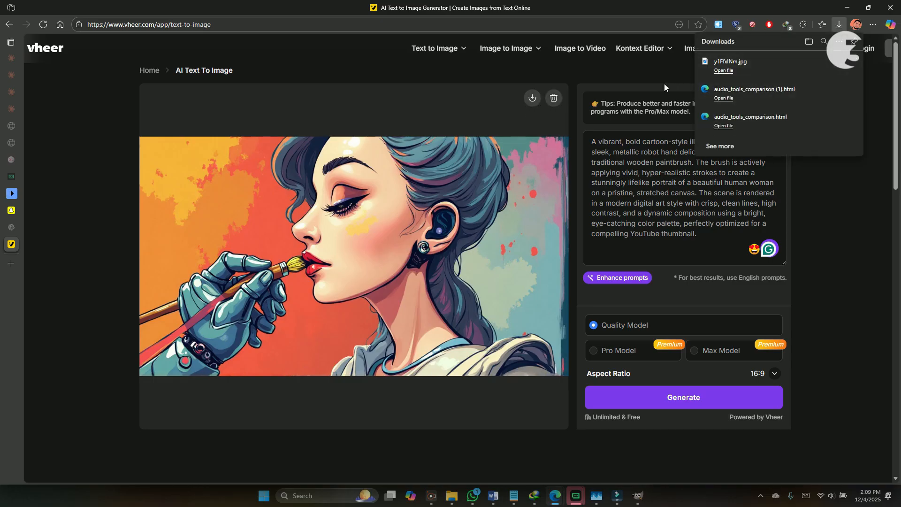
pyautogui.click(552, 99)
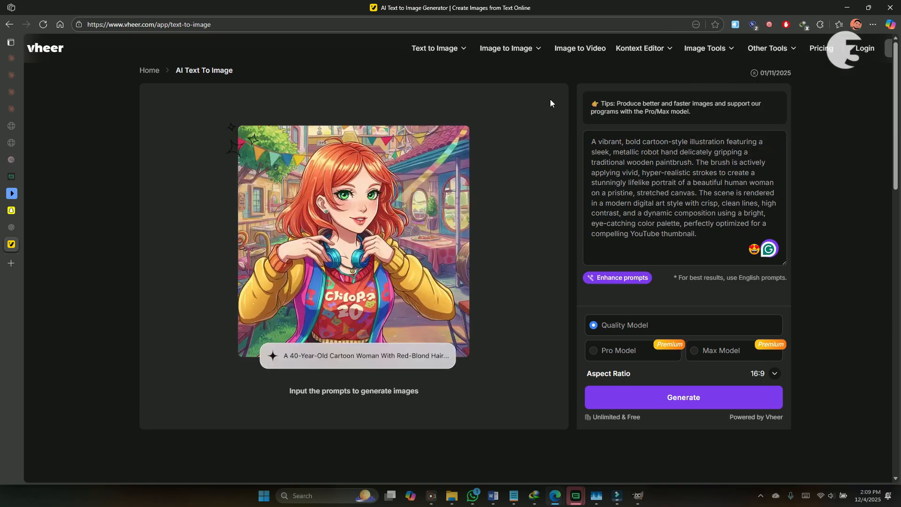
# Look through the text-to-image usage guide and the More AI Tools section on the generator page
pyautogui.scroll(-10, 505, 200)
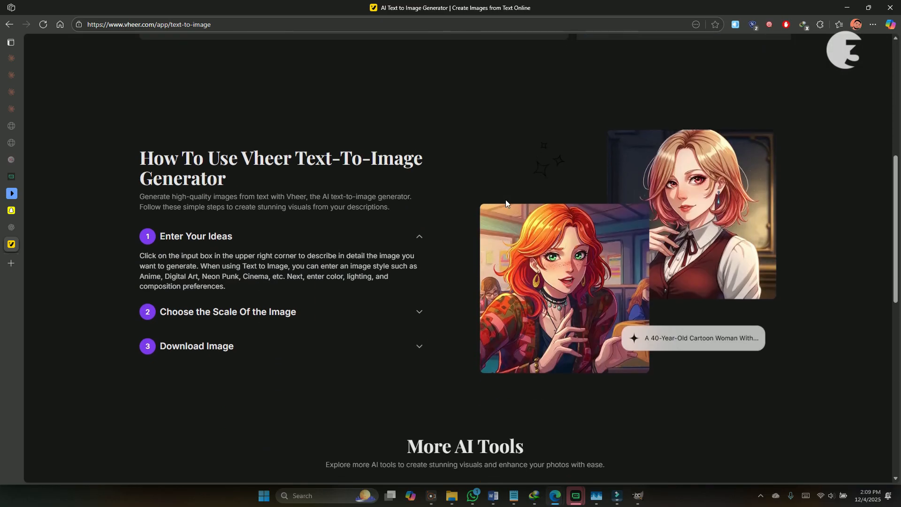
pyautogui.scroll(-3, 505, 199)
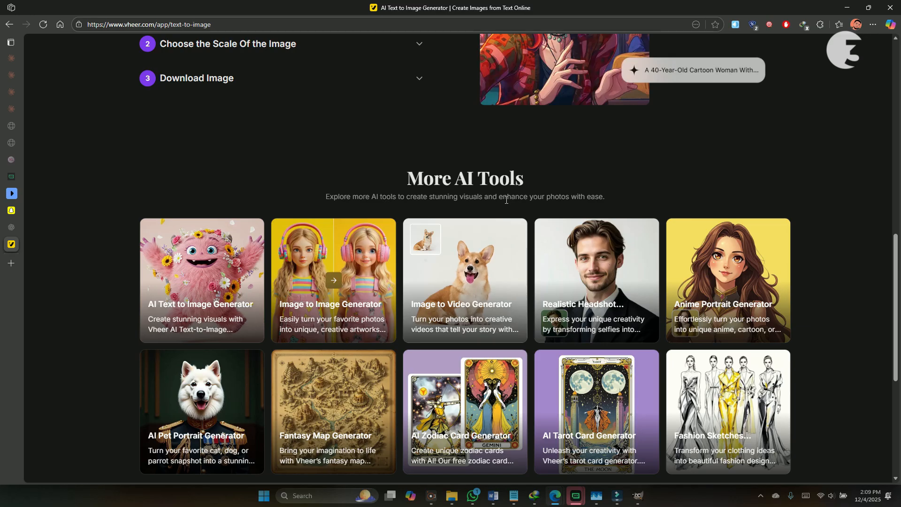
pyautogui.scroll(-5, 506, 200)
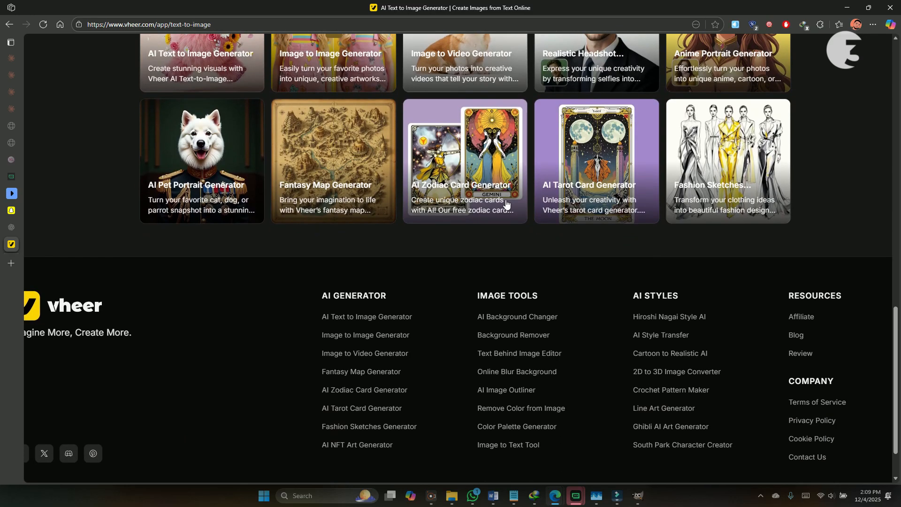
pyautogui.scroll(3, 506, 203)
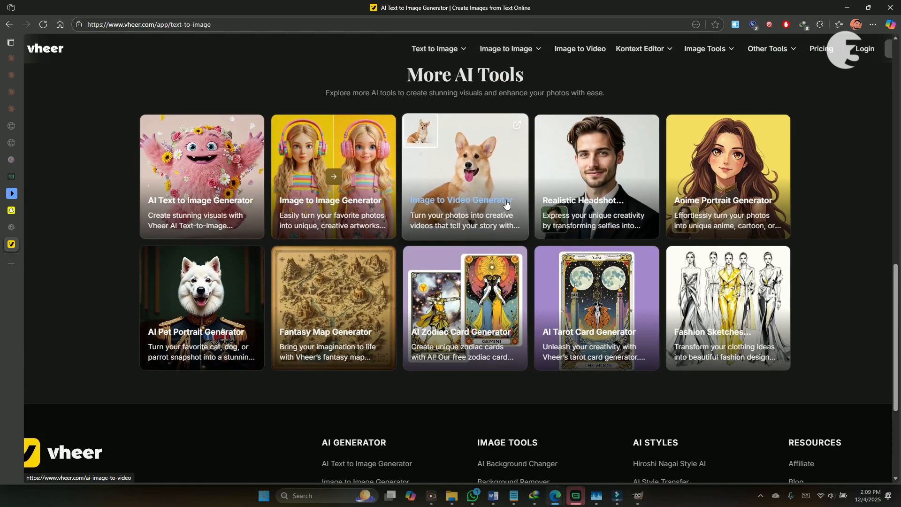
pyautogui.scroll(15, 506, 202)
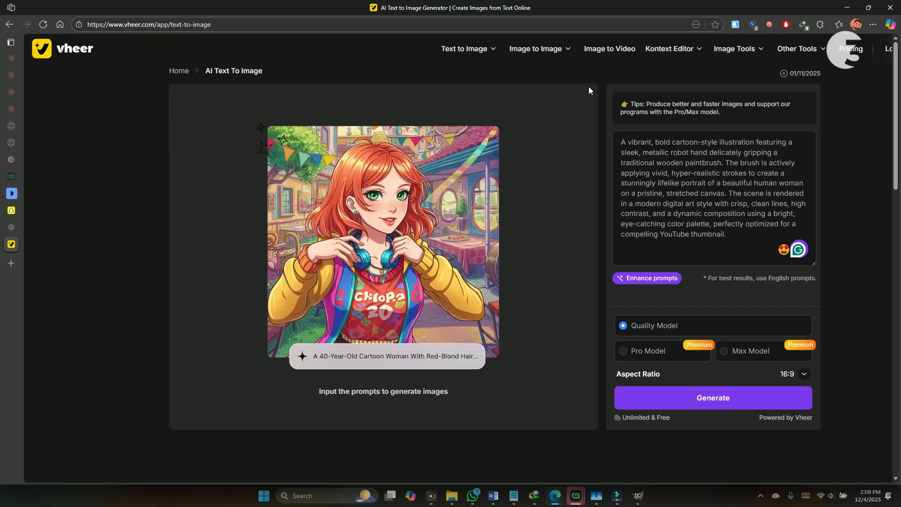
# Generate an image from the original "Bold cartoon-style illustration of a robot hand holding a paintbrush" prompt in place of the enhanced one, and download it
pyautogui.moveTo(733, 230); pyautogui.dragTo(617, 138)
pyautogui.write('"Bold cartoon-style illustration of a robot hand holding a paintbrush, painting a hyper-realistic portrait of a human woman on canvas — bright colors, clean lines, modern digital art style, suitable for a YouTube thumbnail."')
pyautogui.click(683, 404)
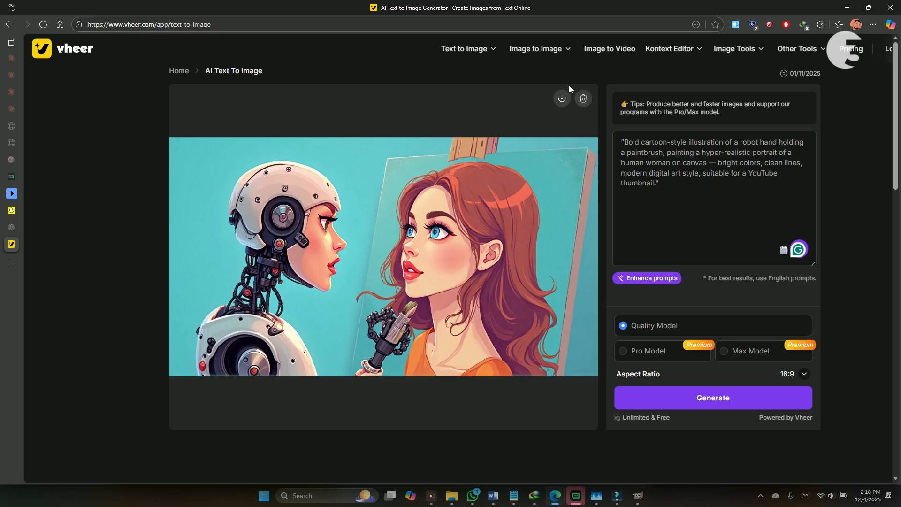
pyautogui.click(563, 99)
# Switch to the ChatGPT conversation and copy the "Minimalist but striking" thumbnail prompt with the glowing "Vheer" logo
pyautogui.moveTo(15, 123)
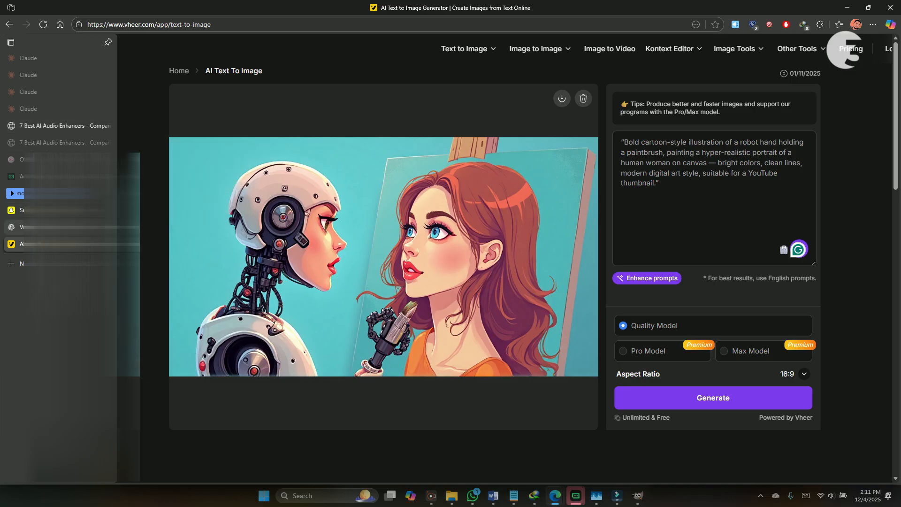
pyautogui.click(28, 227)
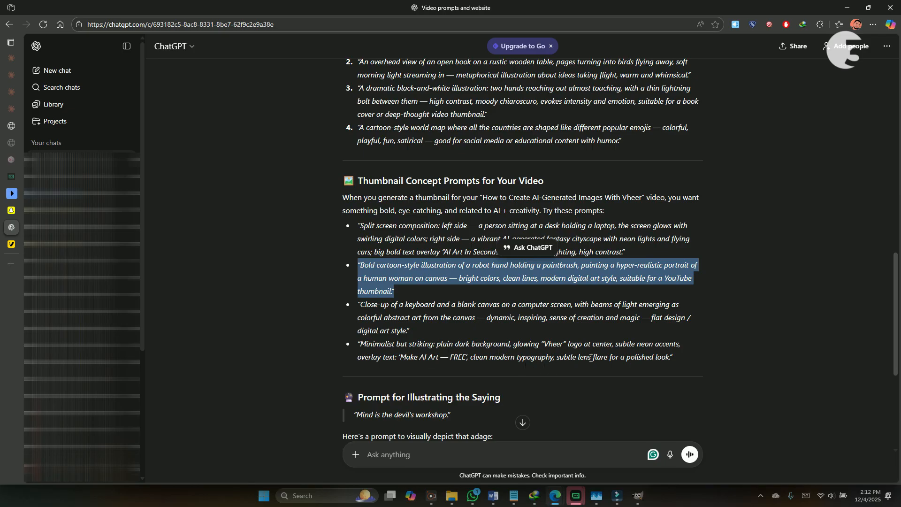
pyautogui.moveTo(675, 360); pyautogui.dragTo(357, 342)
pyautogui.hotkey('ctrl', 'c')
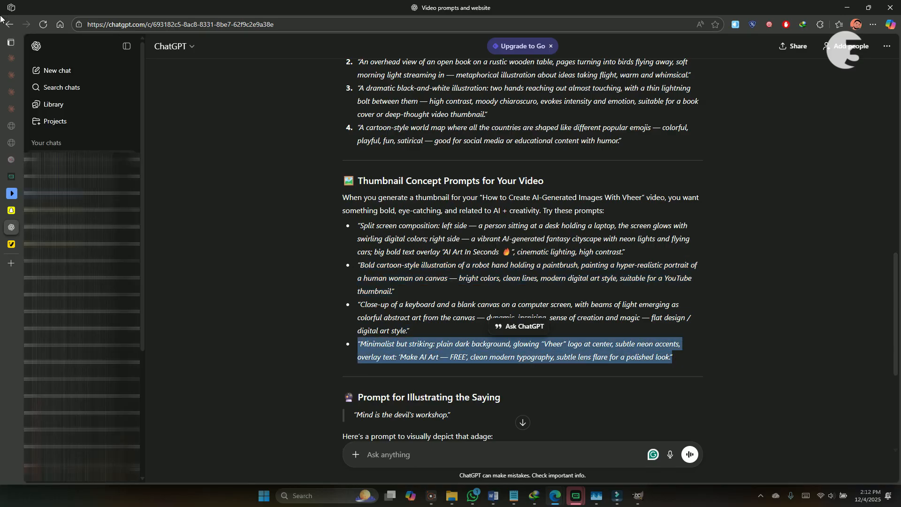
# Replace Vheer's text-to-image prompt with the copied "Minimalist but striking" prompt and generate the image
pyautogui.moveTo(11, 130)
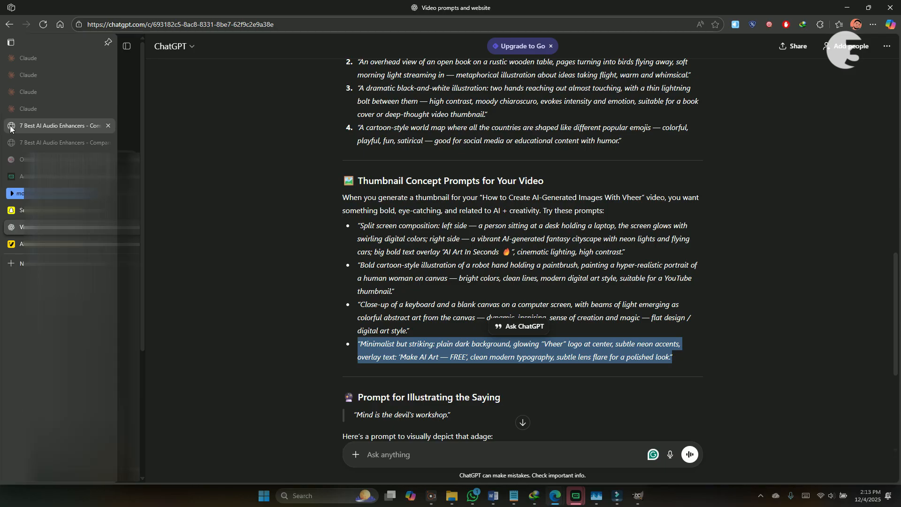
pyautogui.click(47, 243)
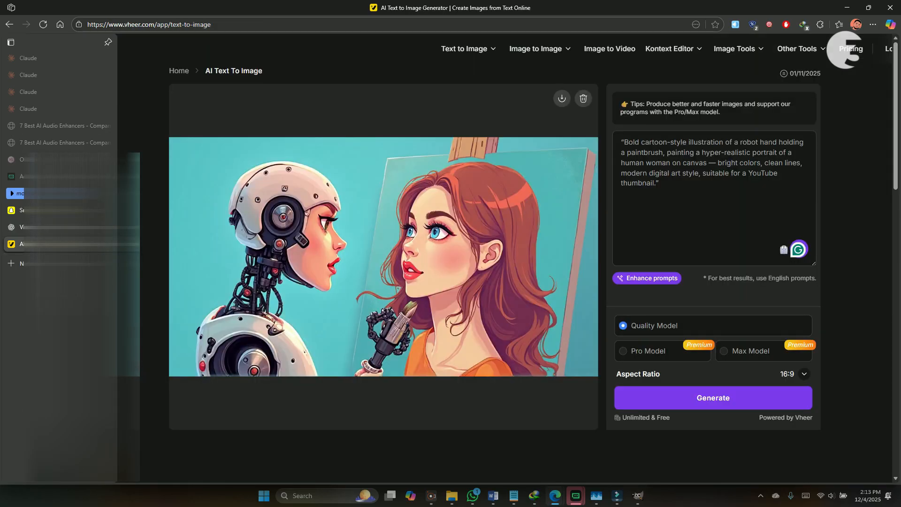
pyautogui.moveTo(660, 183); pyautogui.dragTo(621, 136)
pyautogui.hotkey('ctrl', 'v')
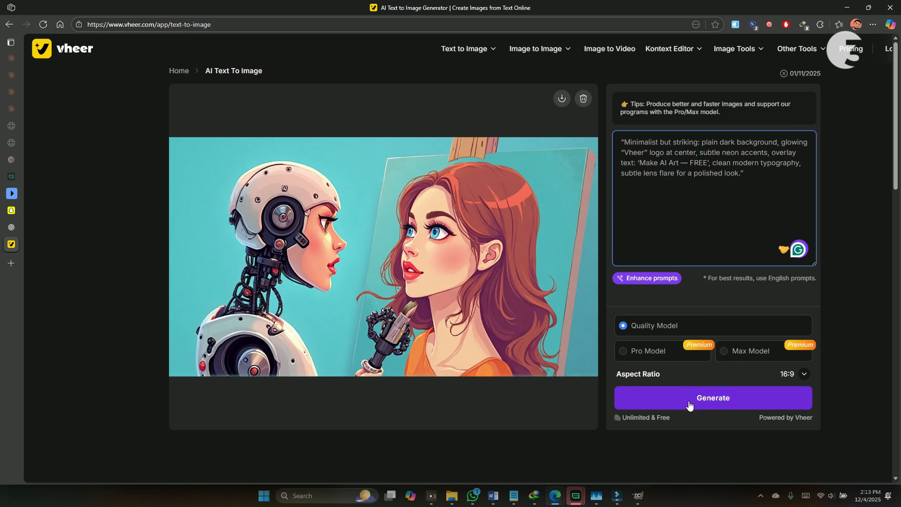
pyautogui.click(668, 400)
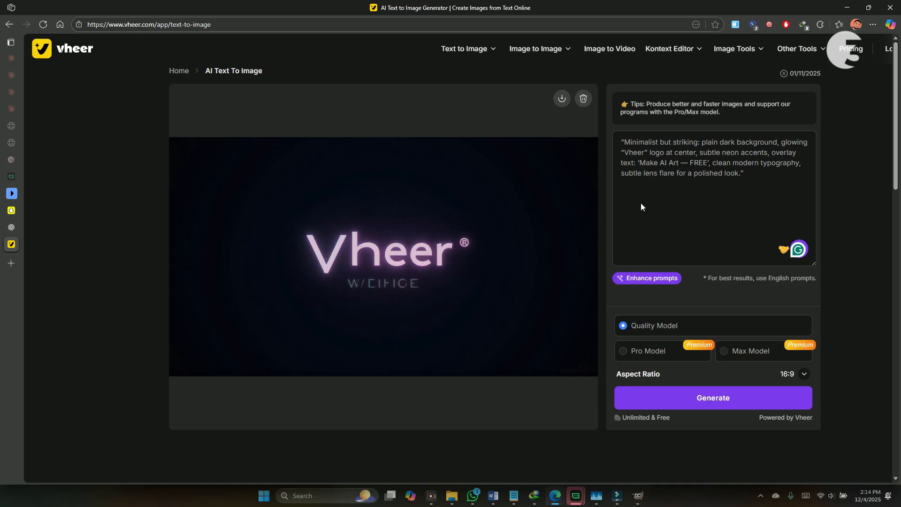
# Enhance the "Vheer" logo prompt and generate a new image from the enhanced version
pyautogui.scroll(-2, 703, 256)
pyautogui.scroll(2, 702, 255)
pyautogui.click(652, 279)
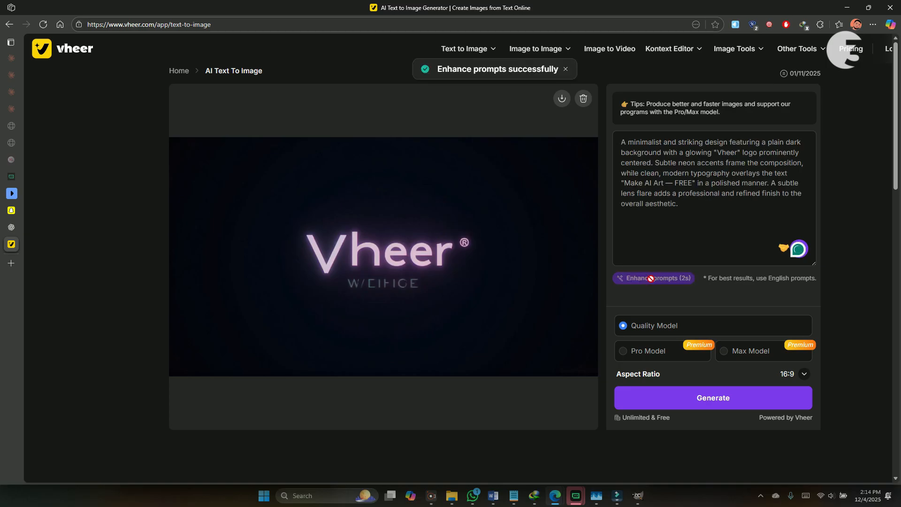
pyautogui.click(695, 403)
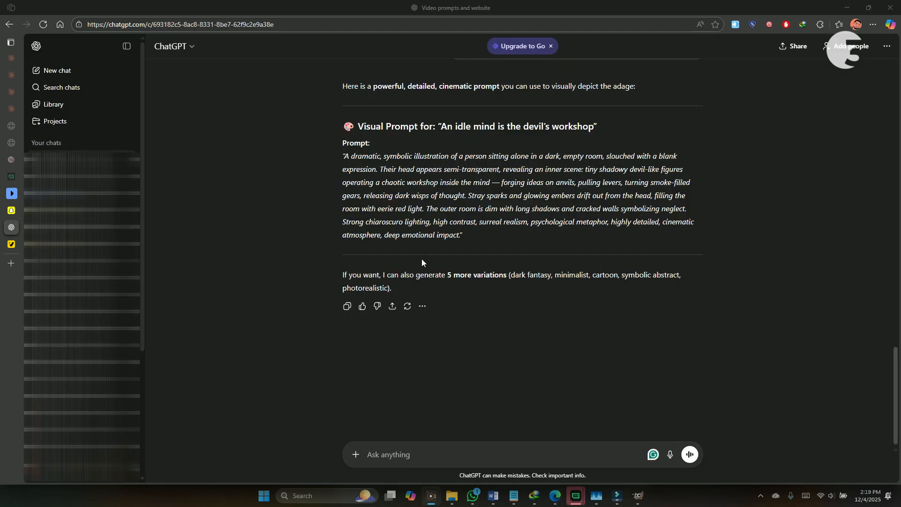
# Copy ChatGPT's visual prompt for "An idle mind is the devil's workshop" from the conversation
pyautogui.scroll(2, 422, 258)
pyautogui.scroll(-1, 422, 261)
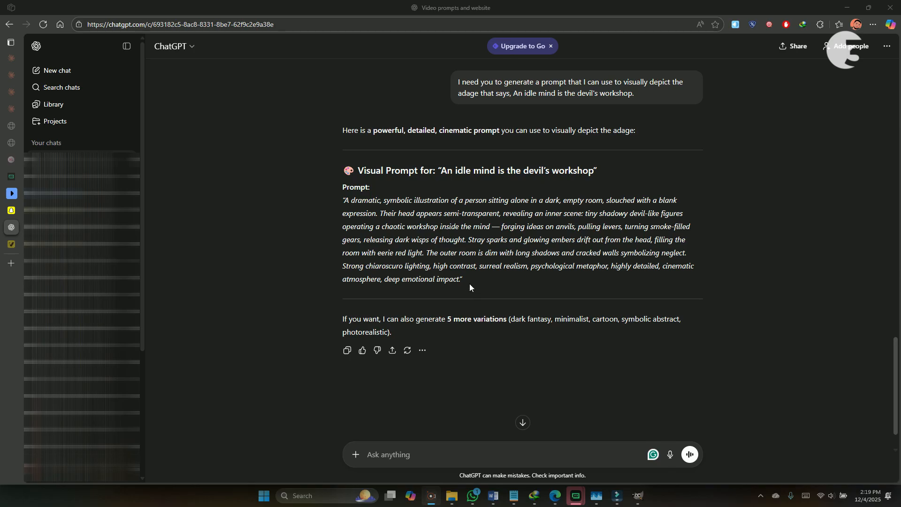
pyautogui.moveTo(461, 277); pyautogui.dragTo(343, 202)
pyautogui.hotkey('ctrl', 'c')
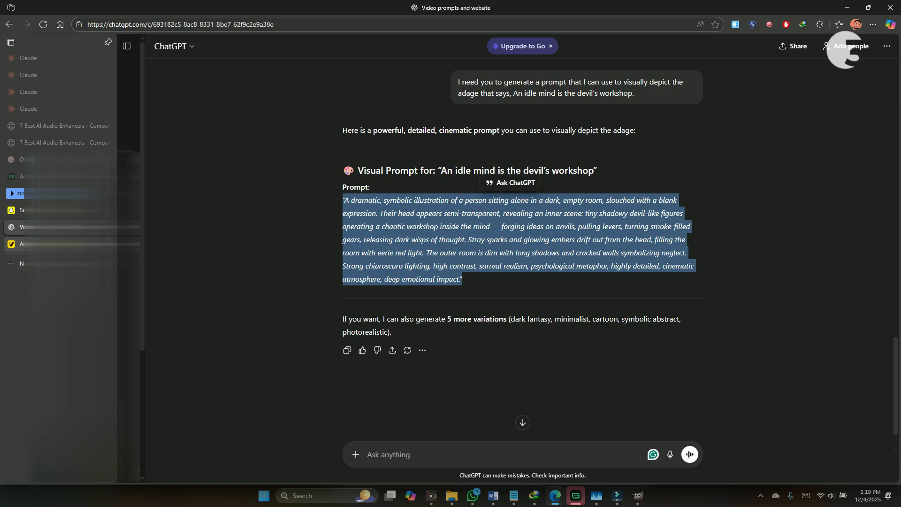
# Replace Vheer's text-to-image prompt with the copied "A dramatic, symbolic illustration of a person sitting alone" prompt and generate the image
pyautogui.click(11, 244)
pyautogui.hotkey('ctrl', 'a')
pyautogui.hotkey('ctrl', 'v')
pyautogui.click(693, 393)
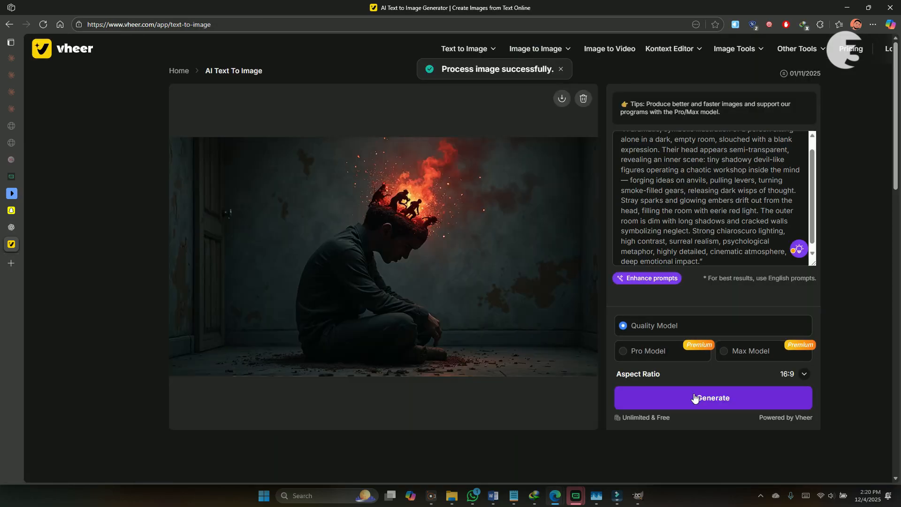
# Examine the generated idle-mind image up close, from the fiery figures on the man's head to the floor details
pyautogui.scroll(3, 427, 206)
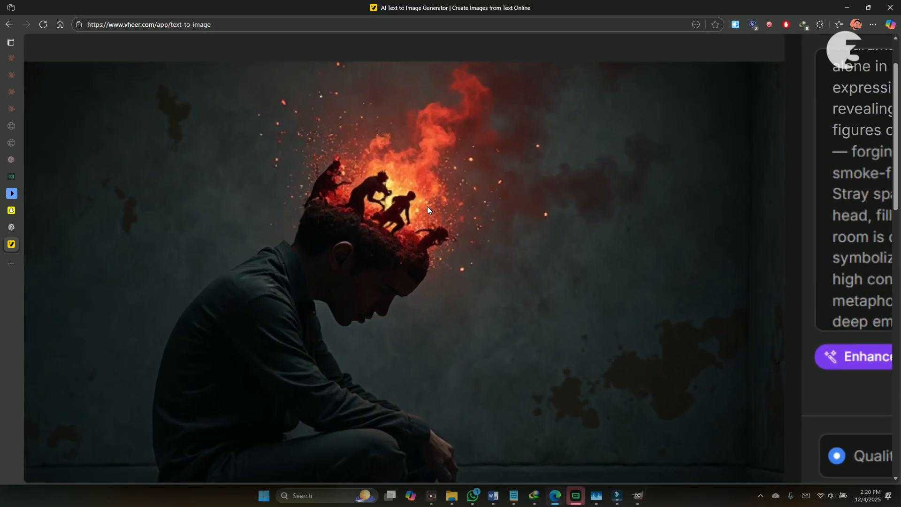
pyautogui.scroll(-5, 426, 310)
pyautogui.scroll(3, 421, 316)
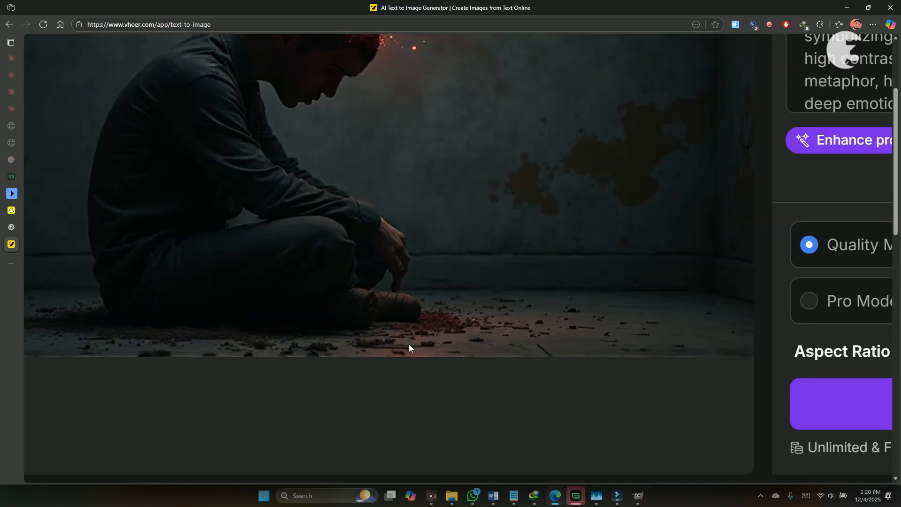
pyautogui.scroll(4, 410, 345)
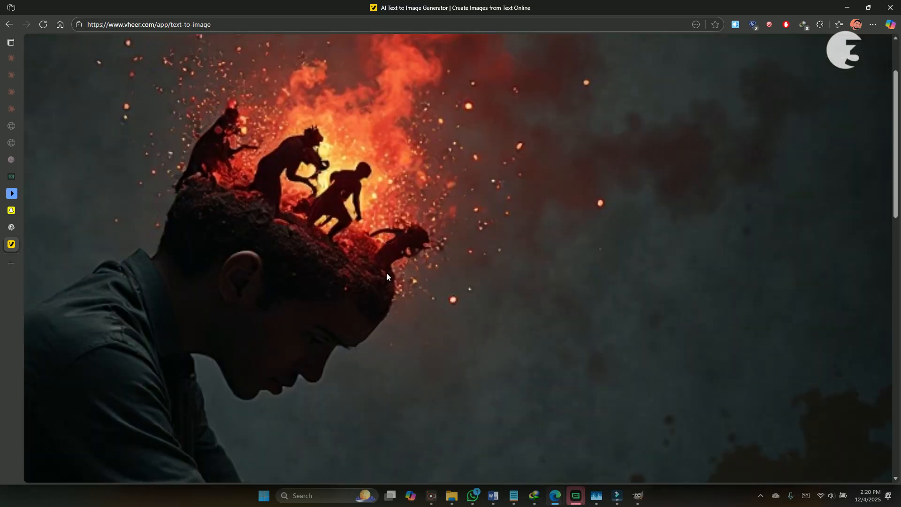
pyautogui.scroll(-3, 387, 276)
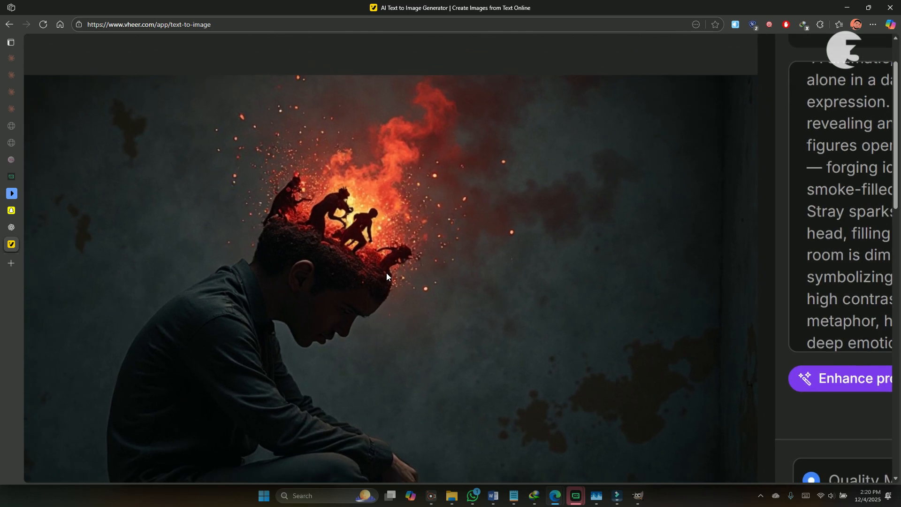
pyautogui.scroll(2, 387, 273)
pyautogui.scroll(-4, 386, 272)
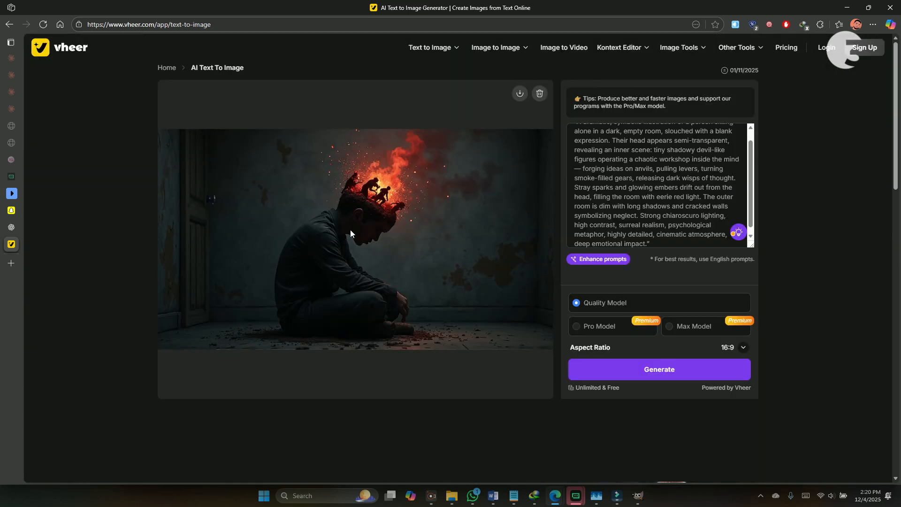
pyautogui.scroll(4, 350, 230)
pyautogui.scroll(2, 440, 214)
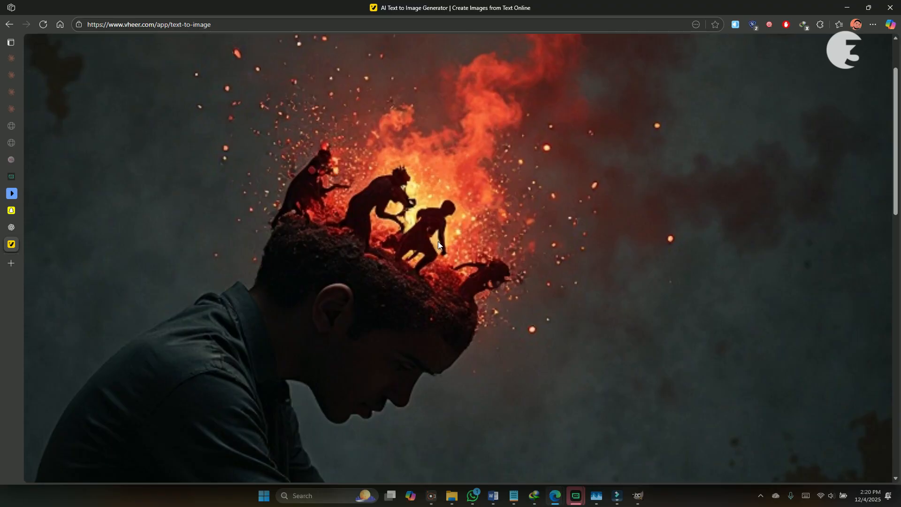
pyautogui.scroll(-5, 438, 242)
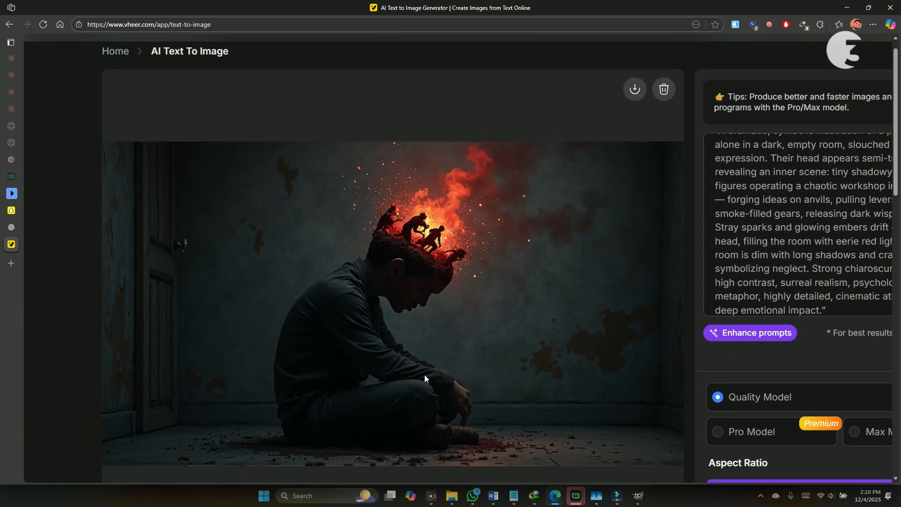
pyautogui.scroll(-3, 405, 410)
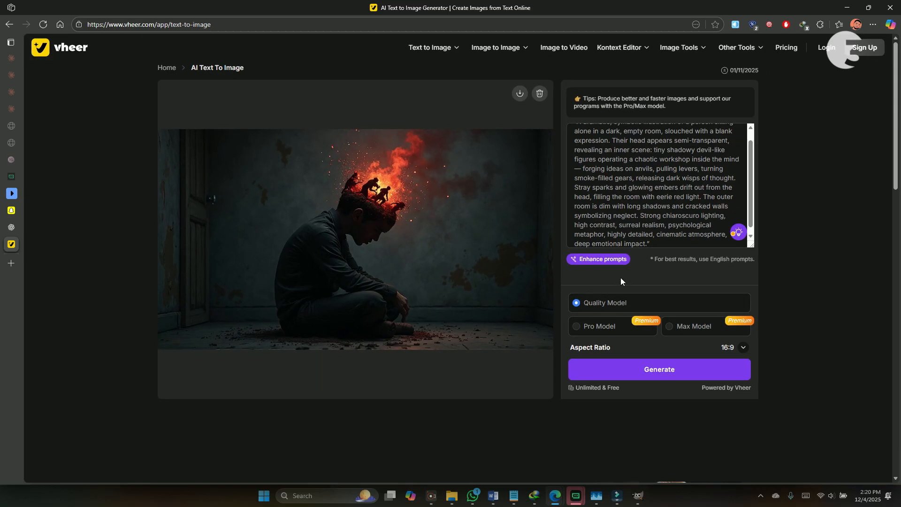
# Download the generated idle-mind image
pyautogui.click(520, 95)
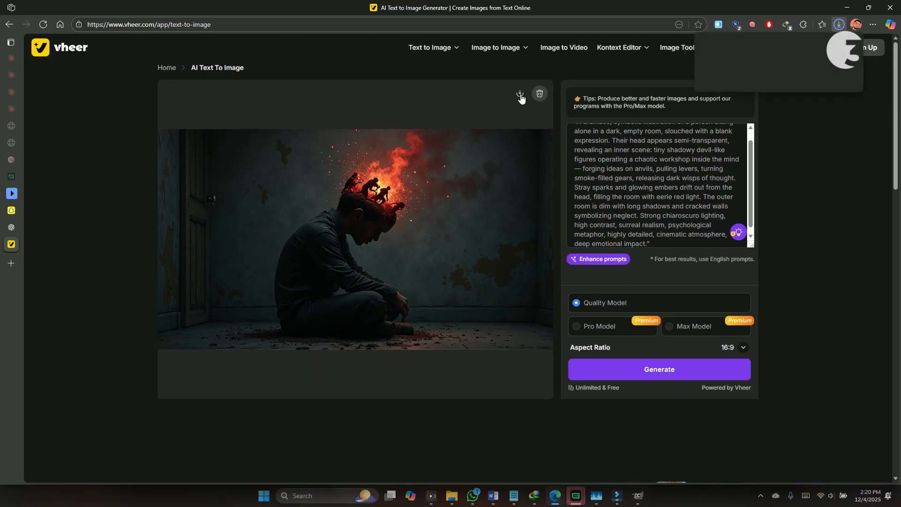
# Enhance the idle-mind prompt with the built-in prompt enhancer and generate a new 16:9 image from the expanded text
pyautogui.click(584, 261)
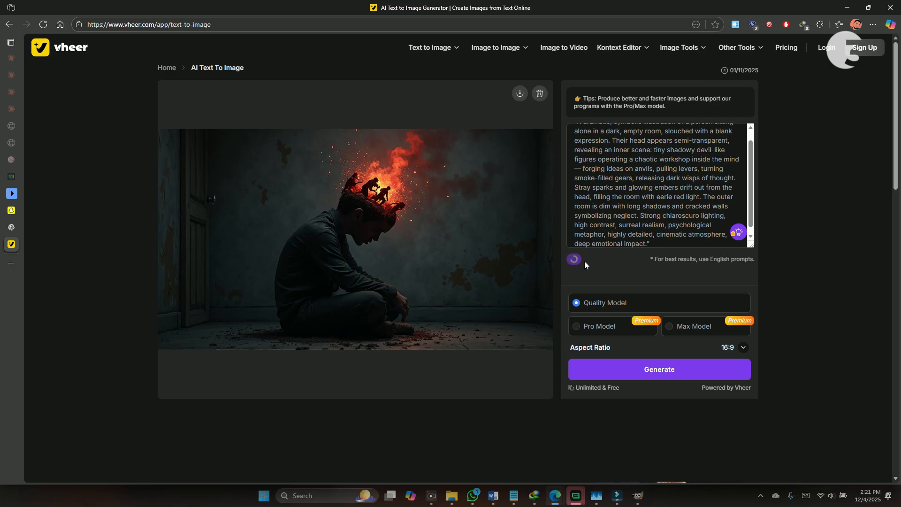
pyautogui.scroll(-3, 633, 219)
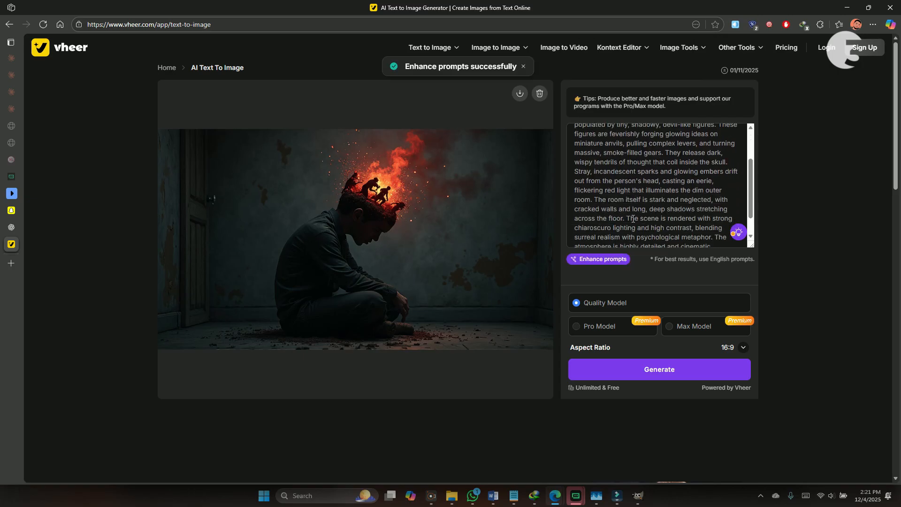
pyautogui.scroll(2, 633, 221)
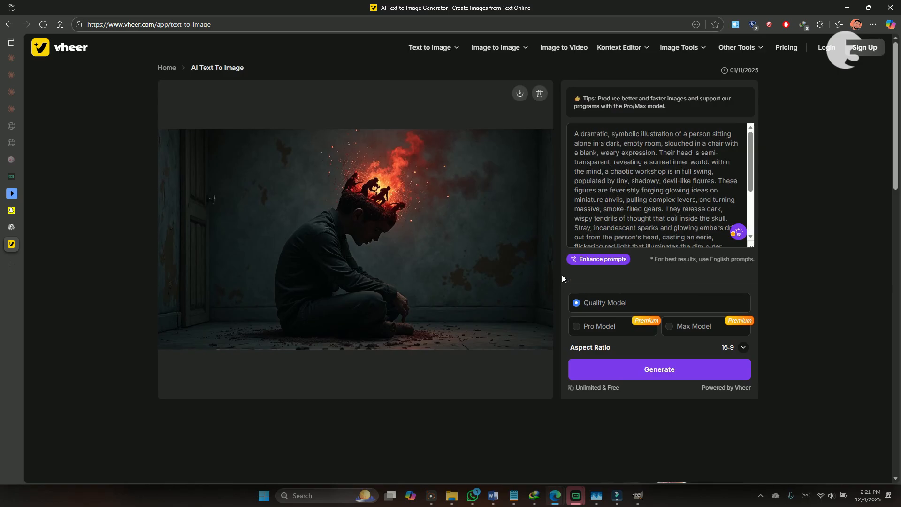
pyautogui.click(650, 361)
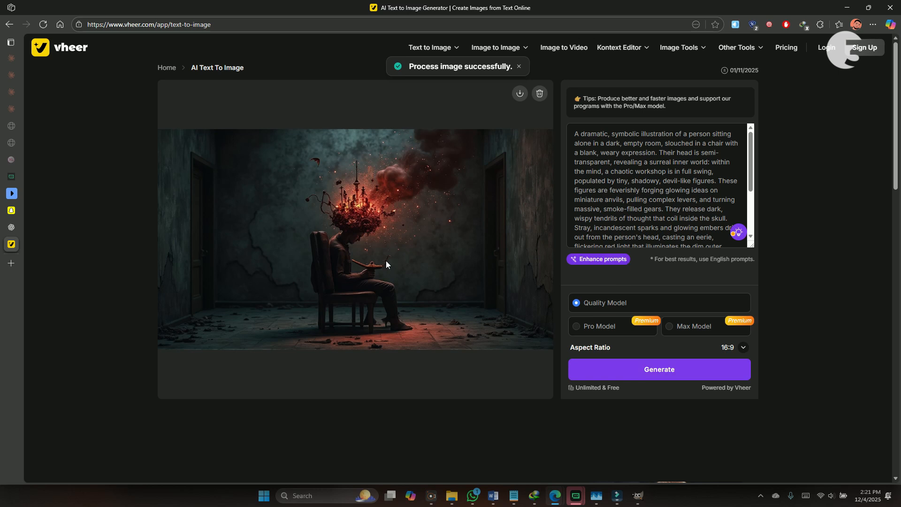
# Examine the image from the enhanced prompt up close, from the fiery workshop on the head to the shoes and floor
pyautogui.scroll(5, 339, 224)
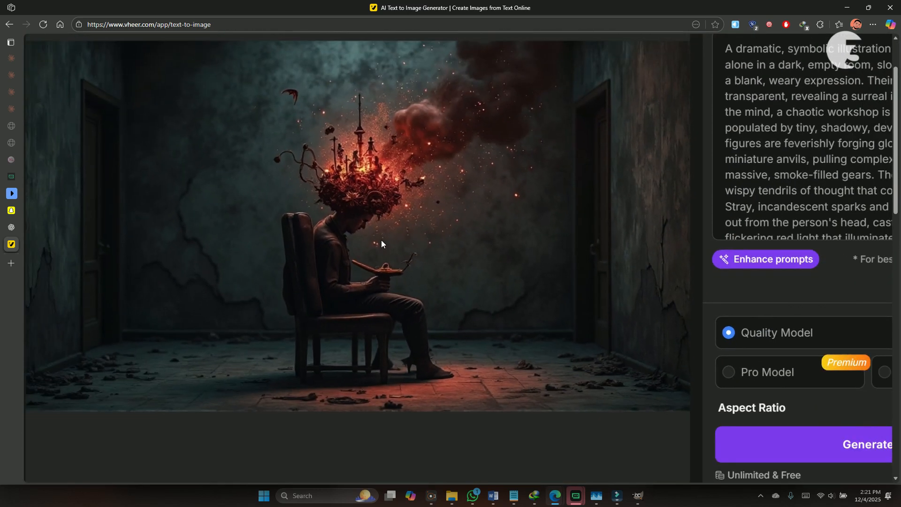
pyautogui.scroll(2, 381, 243)
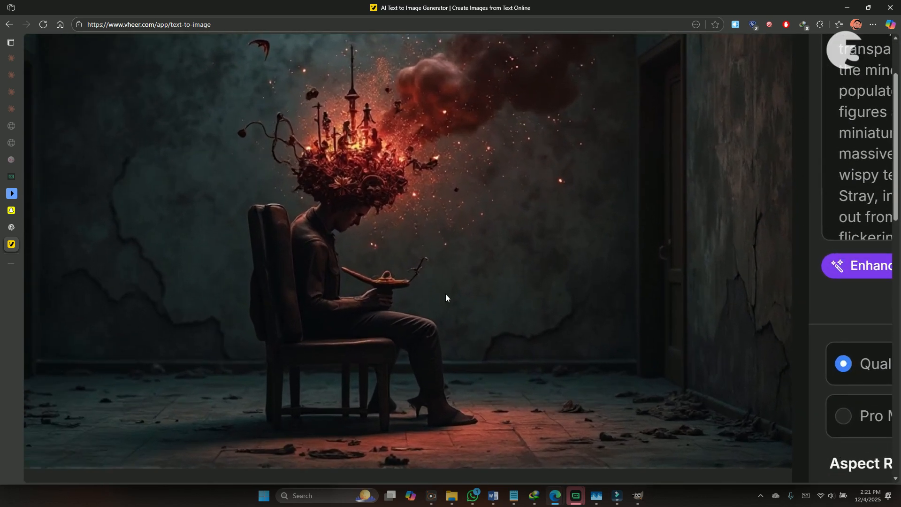
pyautogui.scroll(2, 431, 423)
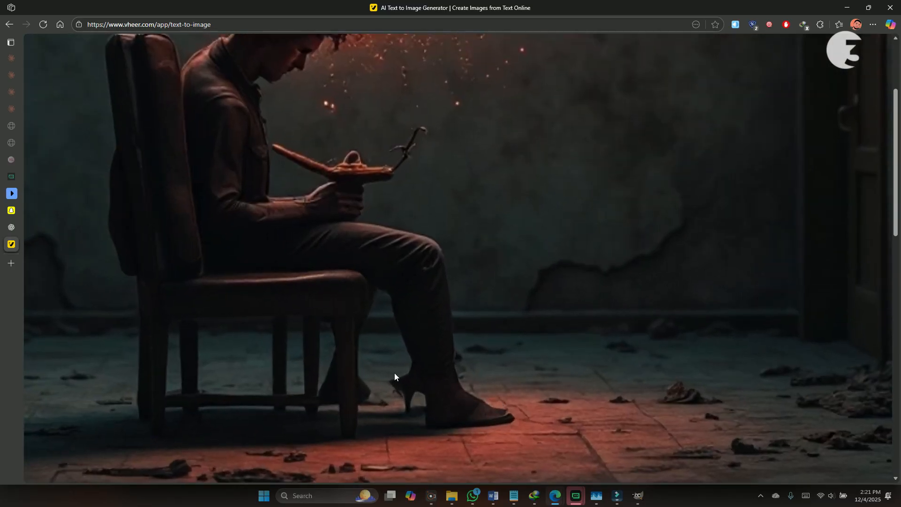
pyautogui.scroll(2, 394, 372)
pyautogui.scroll(1, 366, 274)
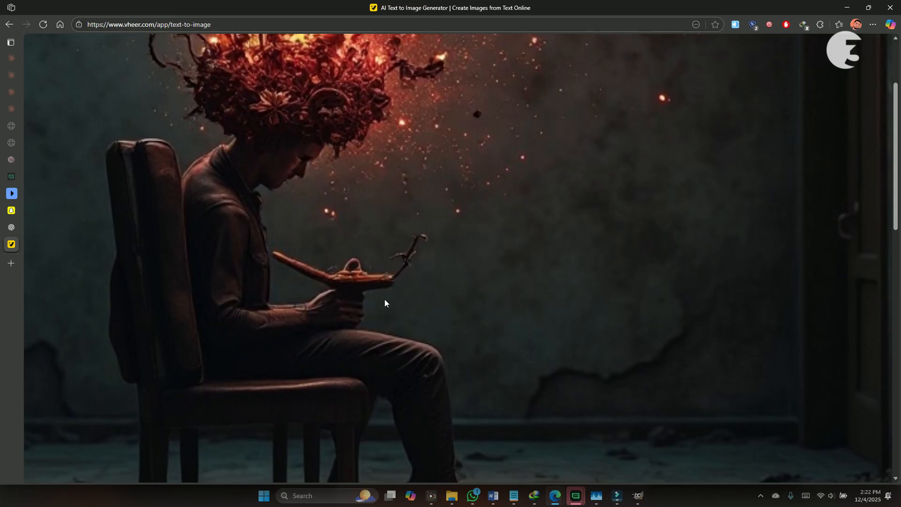
pyautogui.scroll(3, 385, 300)
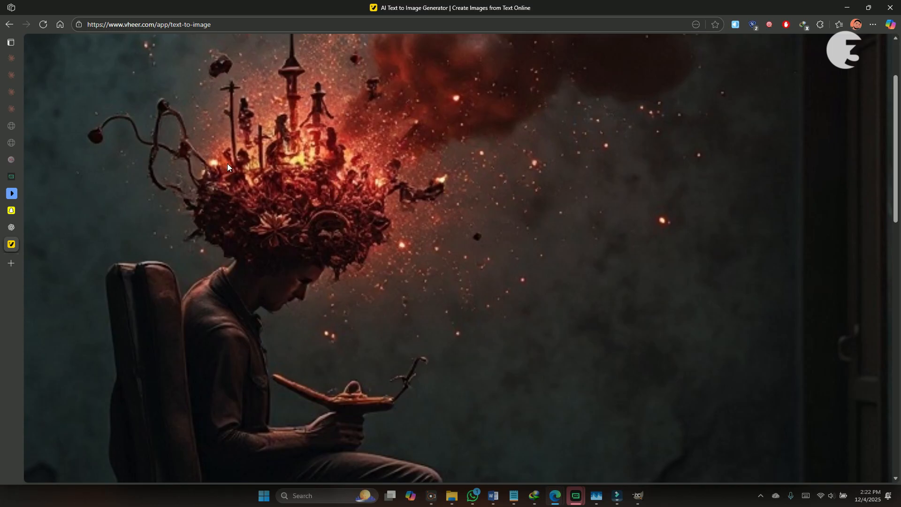
pyautogui.scroll(-10, 317, 215)
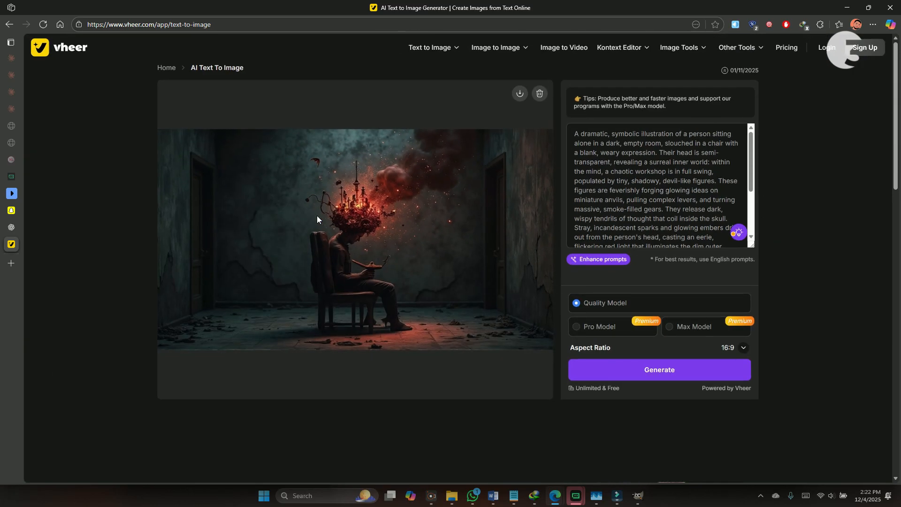
# Replace the prompt with a realistic cartoon style description of a bored man at his desk in a messy room, tiny Demons working inside his head
pyautogui.click(633, 209)
pyautogui.hotkey('ctrl', 'a')
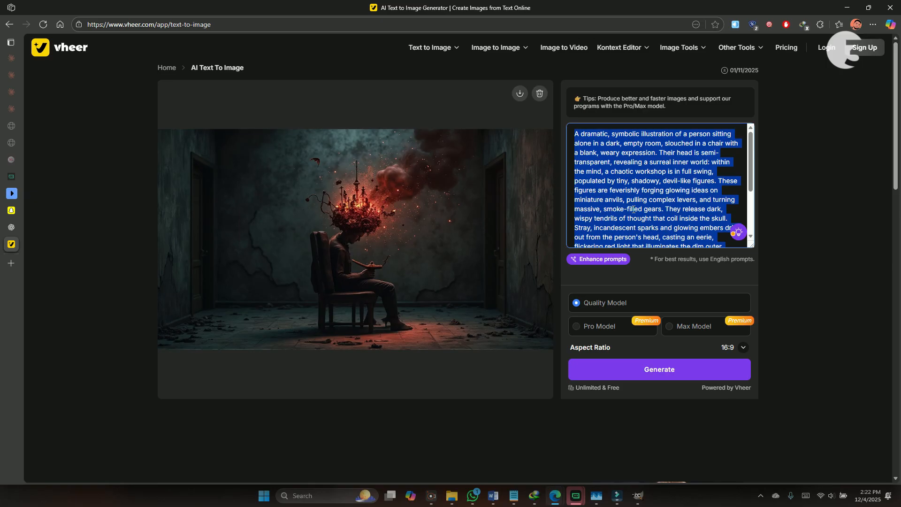
pyautogui.press('BackSpace')
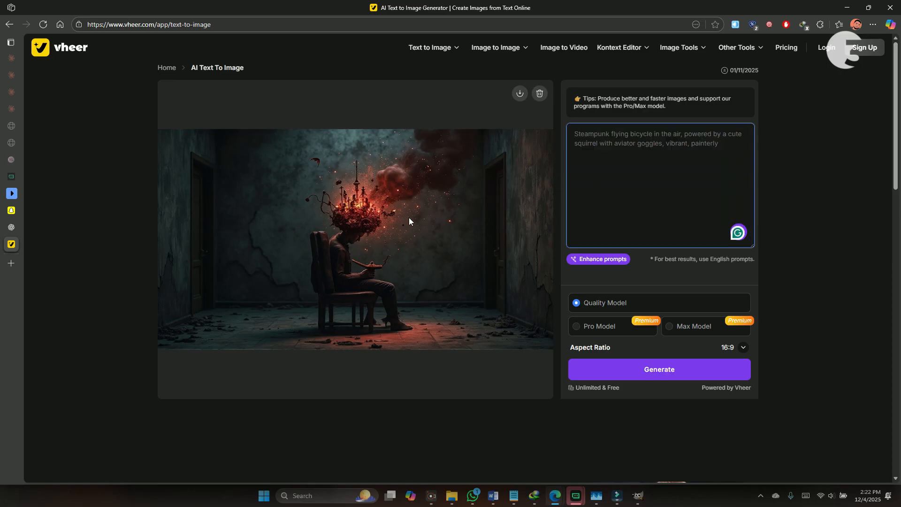
pyautogui.scroll(5, 409, 218)
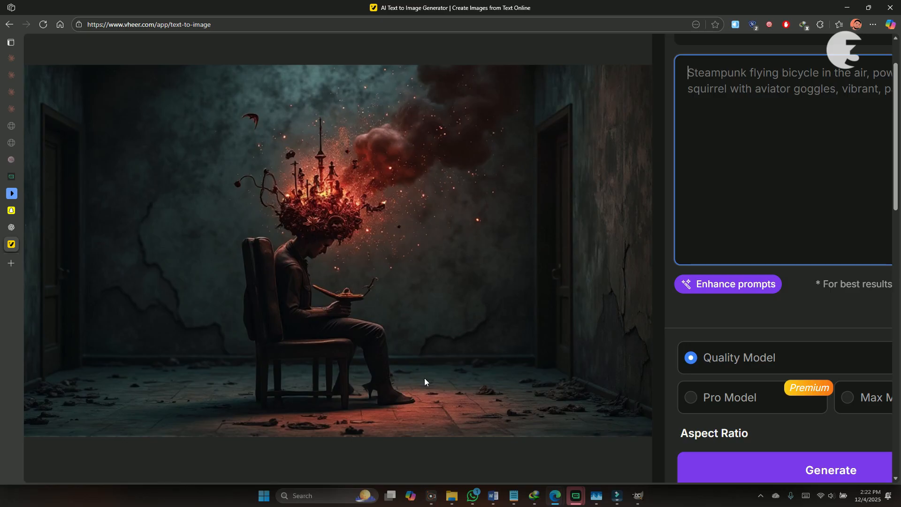
pyautogui.scroll(-5, 425, 378)
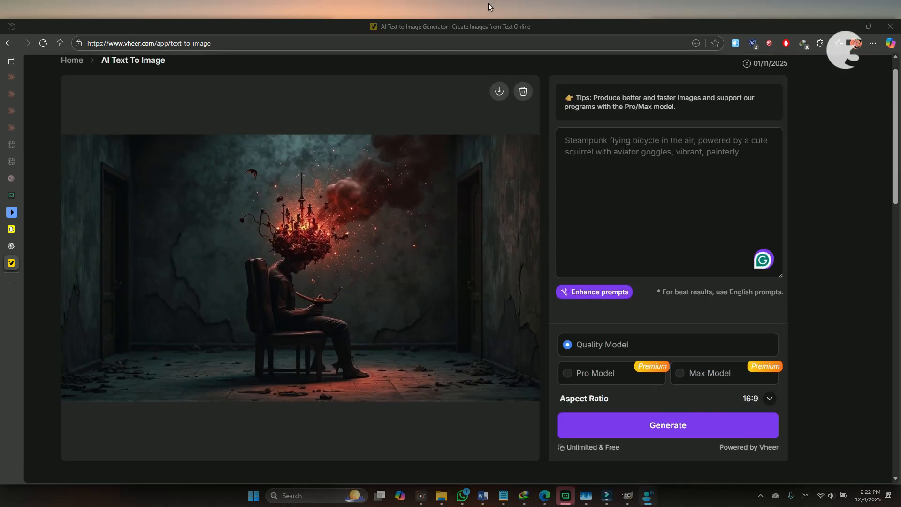
pyautogui.click(594, 158)
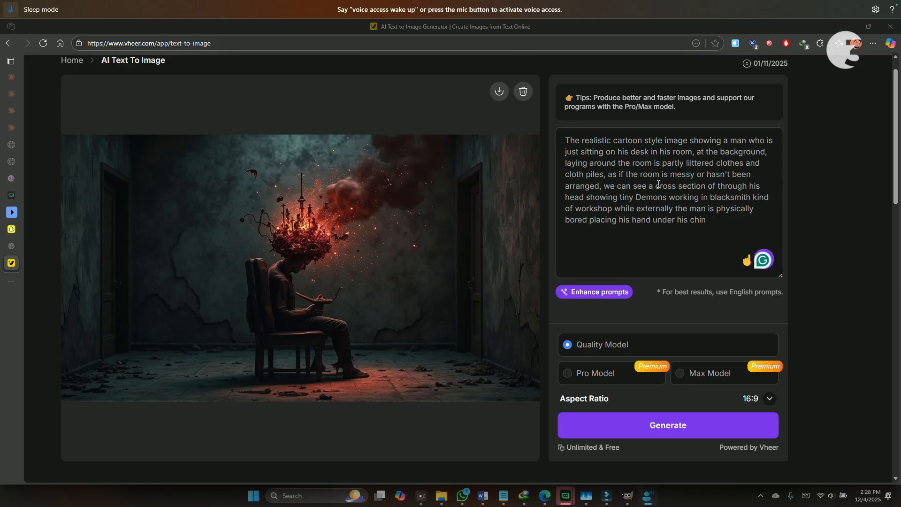
# Correct the cartoon prompt's wording to start with "A realistic", read "cross section through his head", and say "in a blacksmith kind of workshop"
pyautogui.doubleClick(571, 141)
pyautogui.write('A')
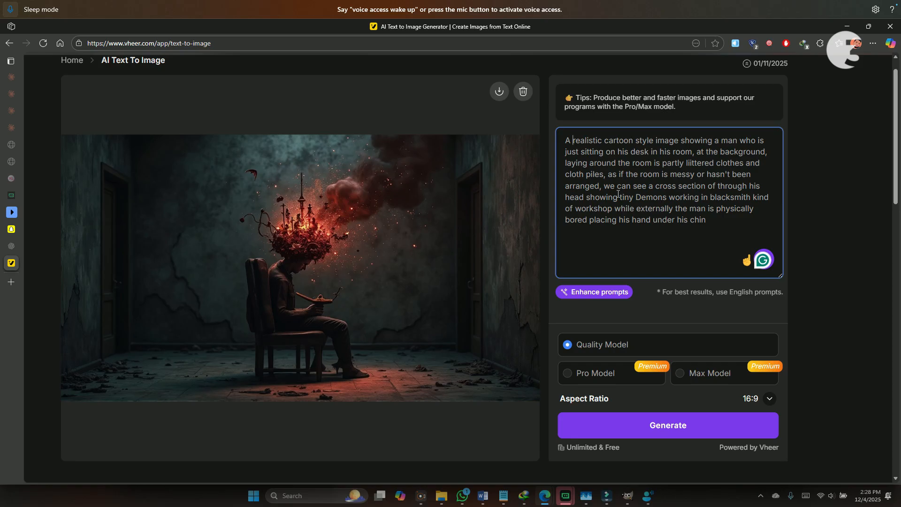
pyautogui.click(718, 185)
pyautogui.press('BackSpace')
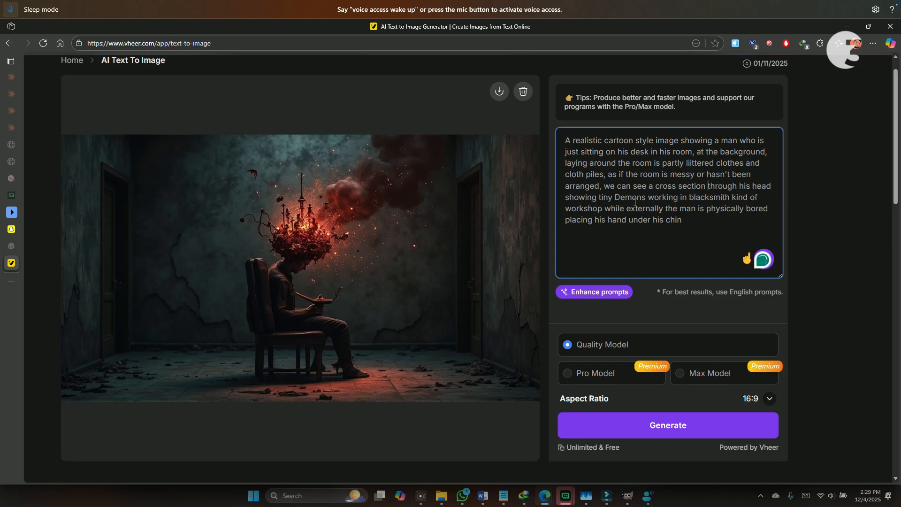
pyautogui.click(686, 197)
pyautogui.write('a')
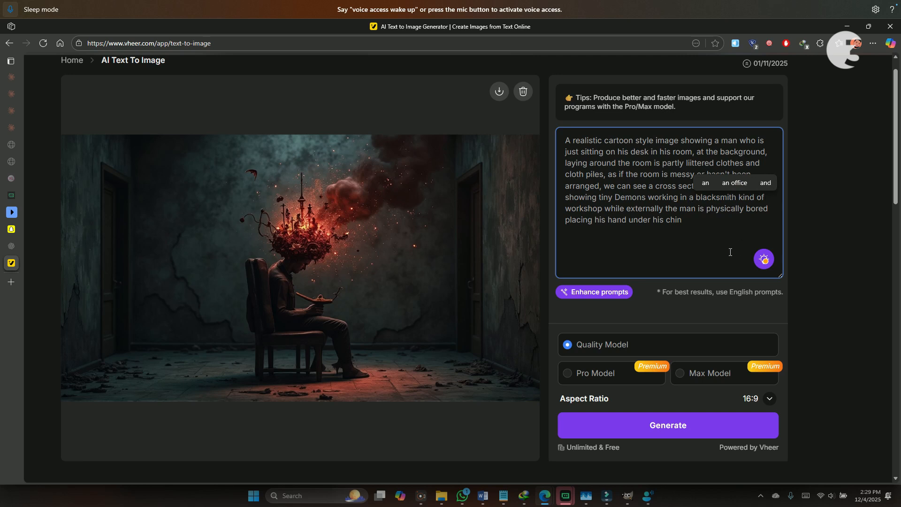
pyautogui.click(697, 228)
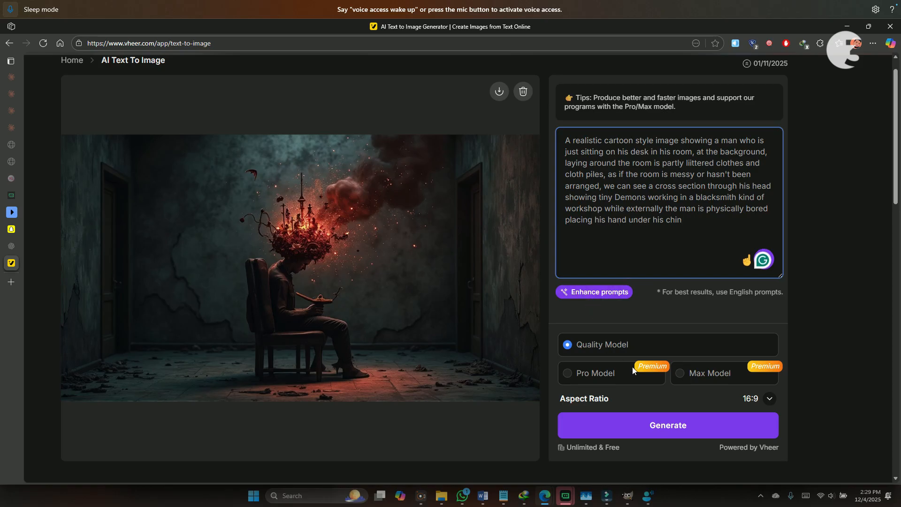
# Generate a 16:9 image from the corrected cartoon prompt with the Quality Model
pyautogui.scroll(-3, 633, 368)
pyautogui.scroll(3, 632, 369)
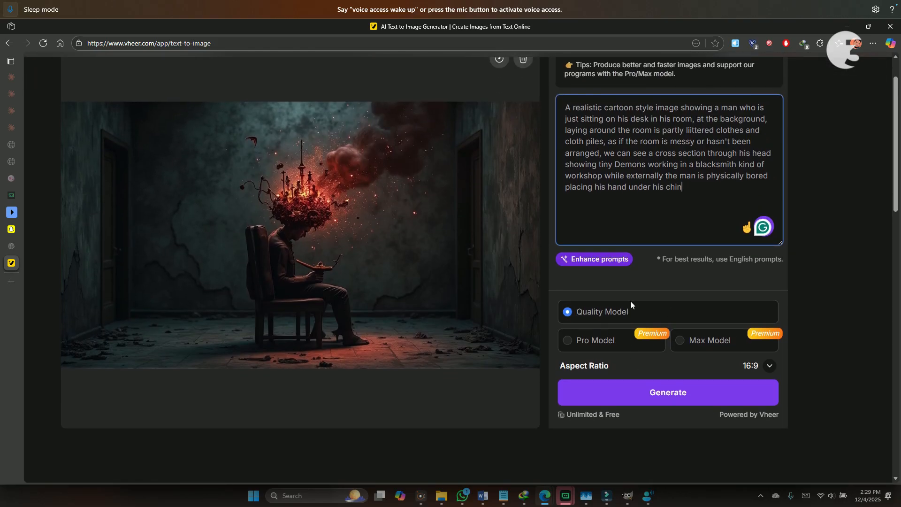
pyautogui.scroll(-1, 626, 327)
pyautogui.scroll(2, 626, 326)
pyautogui.scroll(-1, 626, 327)
pyautogui.scroll(-1, 627, 327)
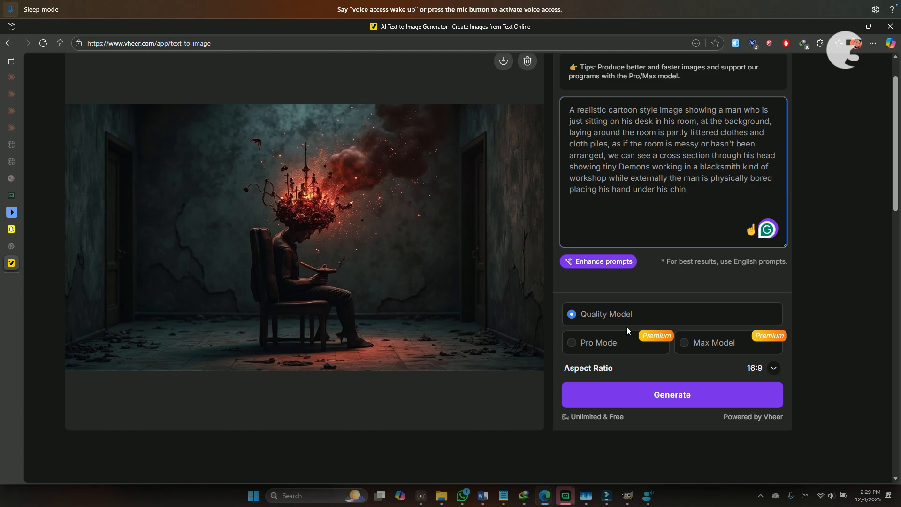
pyautogui.click(633, 403)
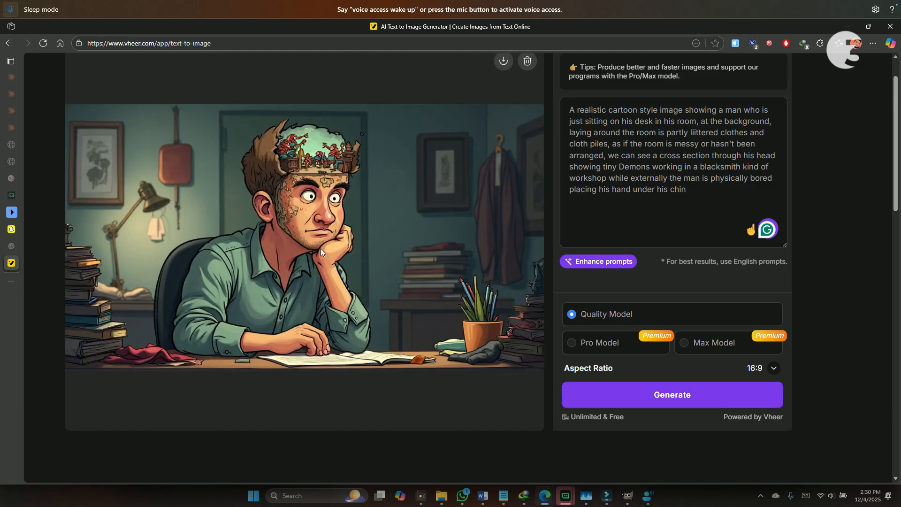
# Examine the generated cartoon up close, checking the demons in the man's head, his pose and the clutter around the desk
pyautogui.scroll(3, 322, 183)
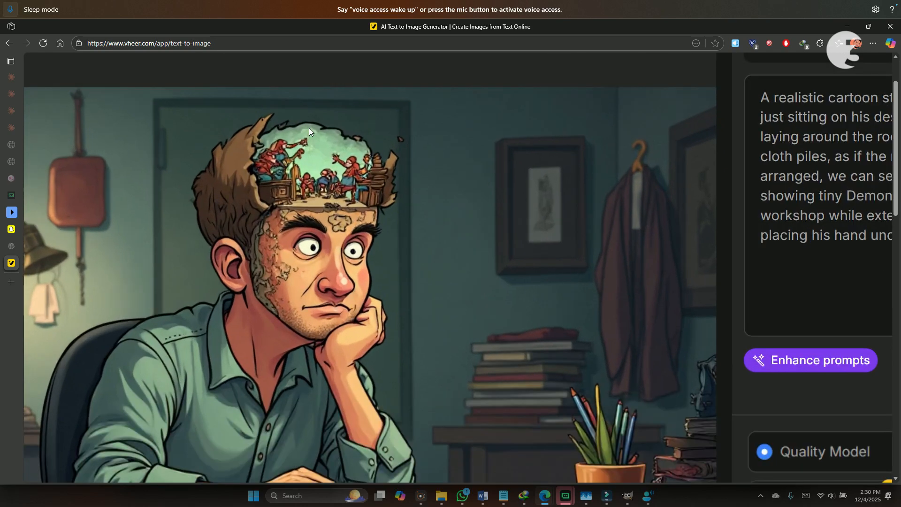
pyautogui.scroll(2, 320, 161)
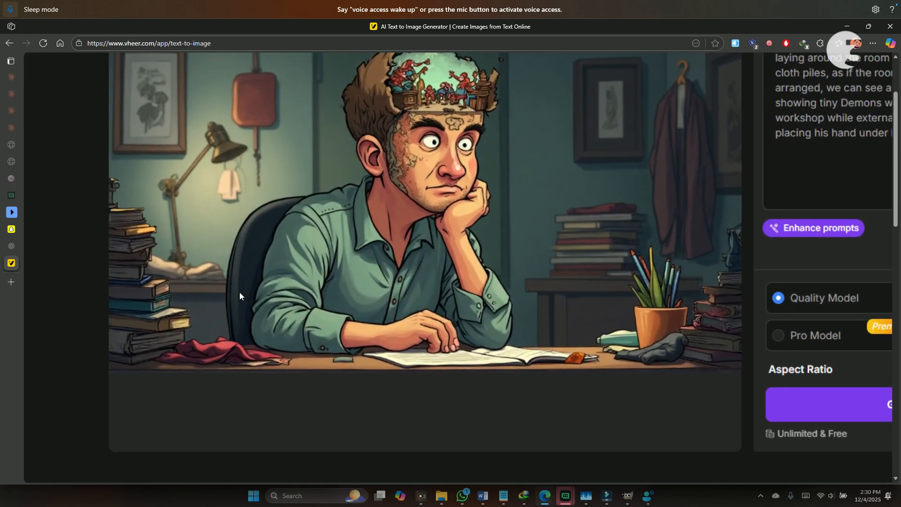
pyautogui.scroll(1, 240, 296)
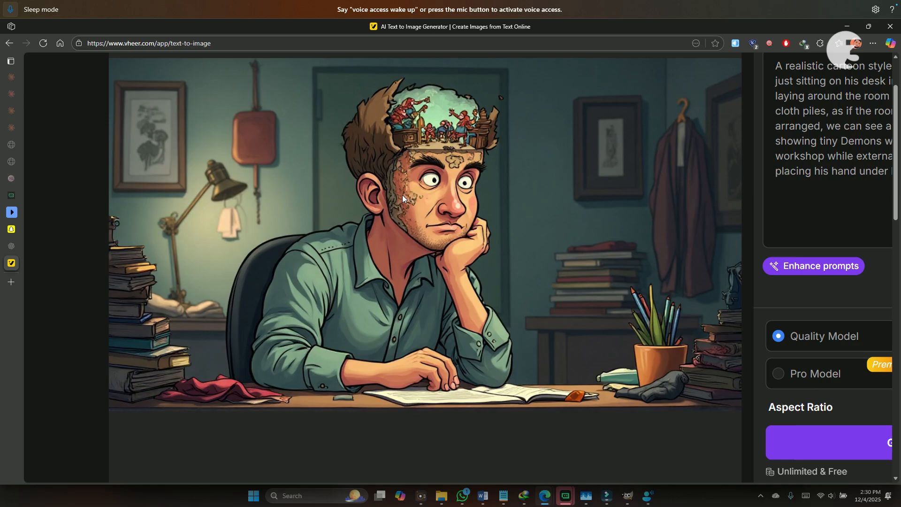
pyautogui.scroll(-3, 402, 195)
pyautogui.scroll(3, 402, 195)
pyautogui.scroll(-1, 401, 195)
pyautogui.scroll(1, 526, 249)
pyautogui.scroll(1, 527, 251)
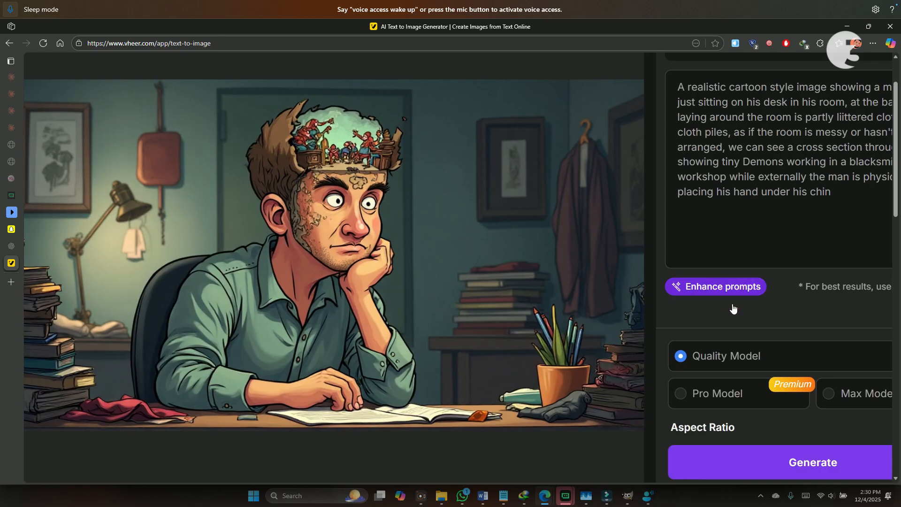
# Generate a second version from the same cartoon prompt and inspect the workshop scene in the man's head and his hands
pyautogui.scroll(-3, 480, 293)
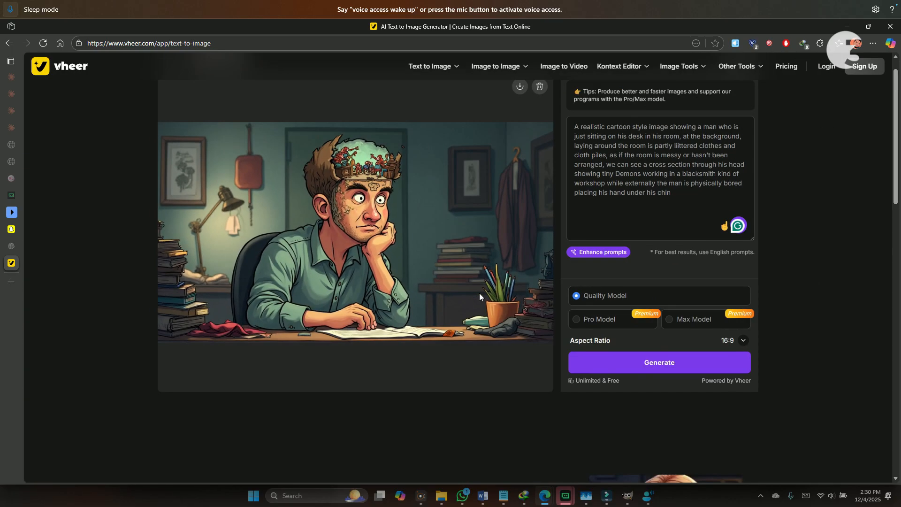
pyautogui.click(618, 369)
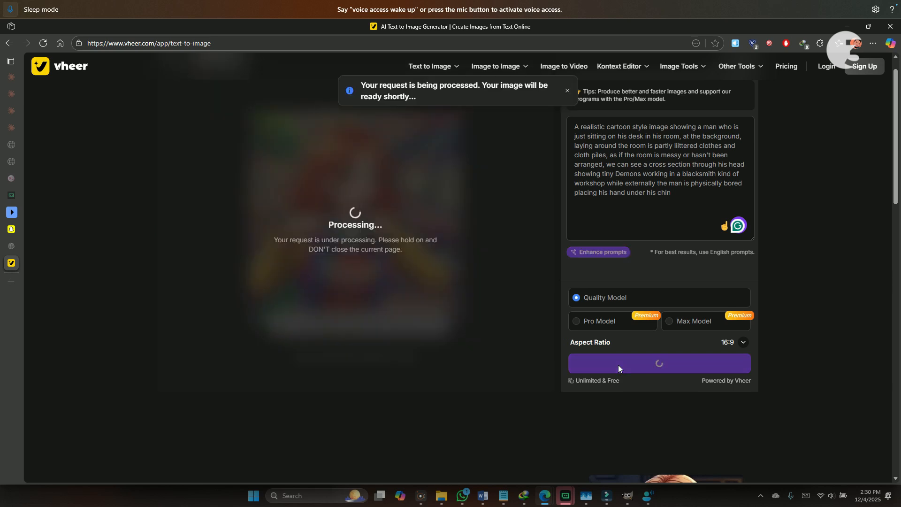
pyautogui.click(373, 238)
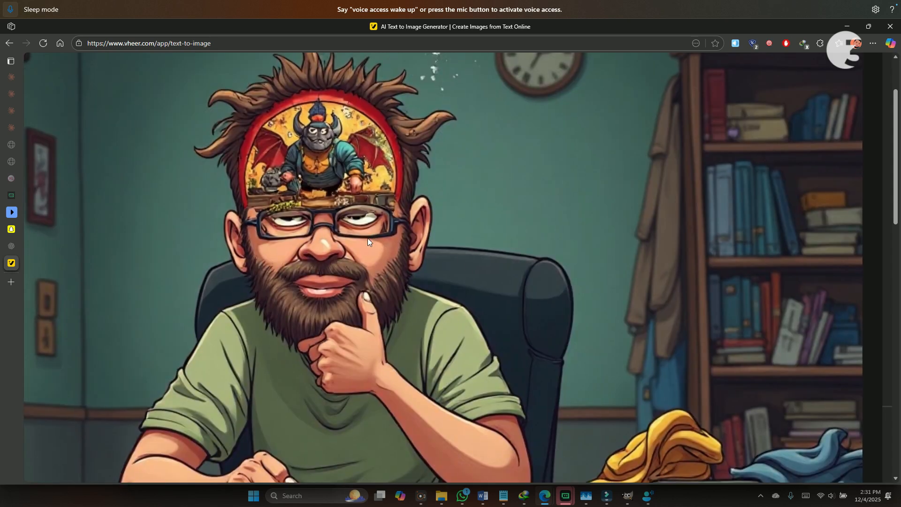
pyautogui.scroll(-1, 379, 255)
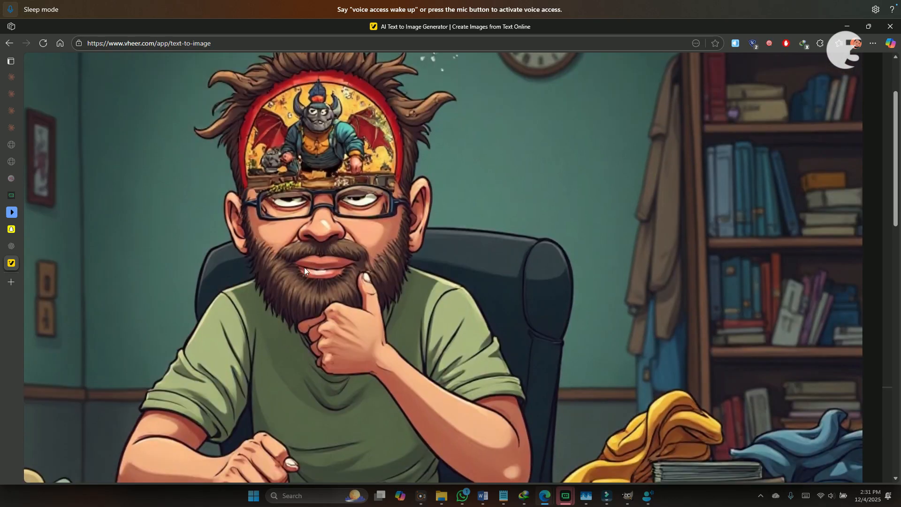
pyautogui.scroll(-3, 295, 270)
pyautogui.scroll(1, 295, 270)
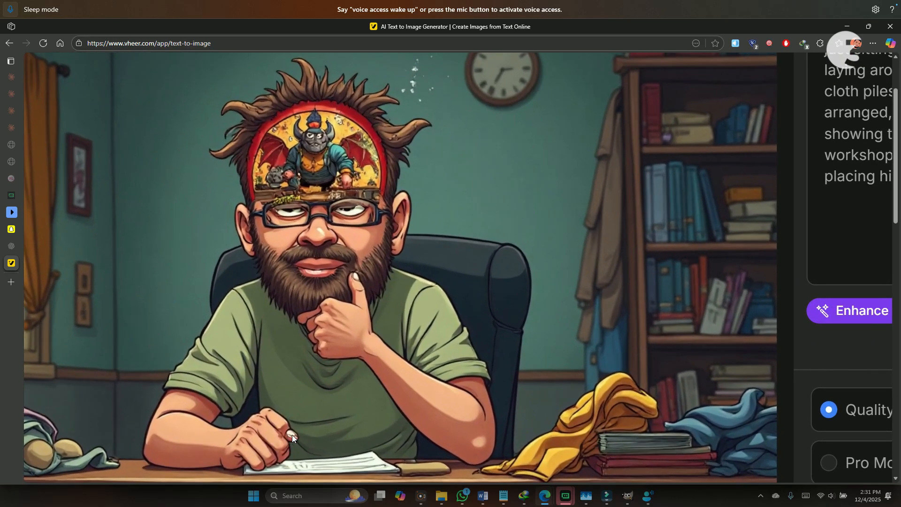
pyautogui.scroll(-4, 278, 393)
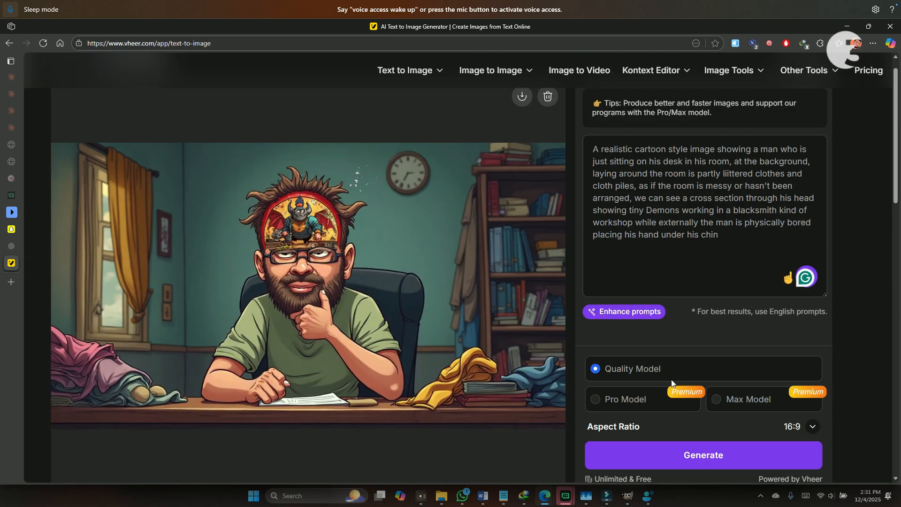
# Generate a third version of the cartoon from the unchanged prompt and bring the whole result into view
pyautogui.click(721, 449)
pyautogui.scroll(-2, 636, 349)
pyautogui.click(637, 350)
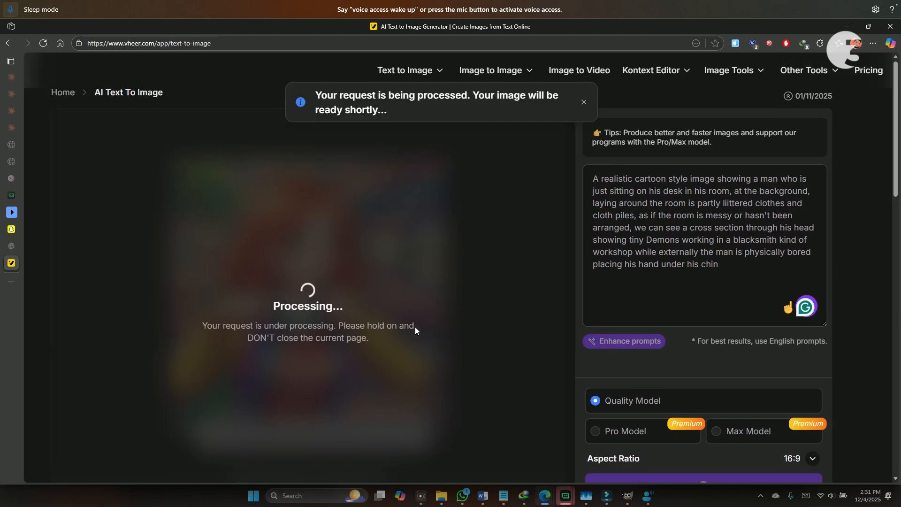
pyautogui.scroll(-1, 415, 330)
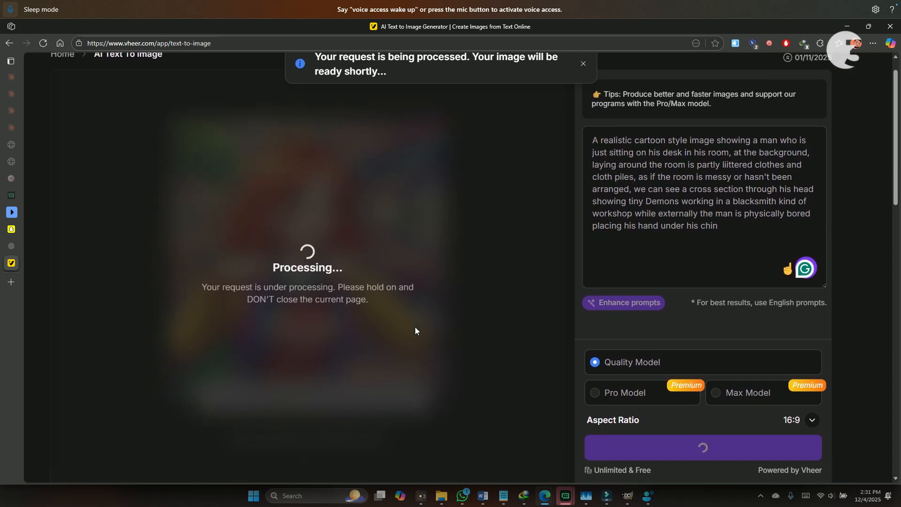
pyautogui.hotkey('ctrl', '-')
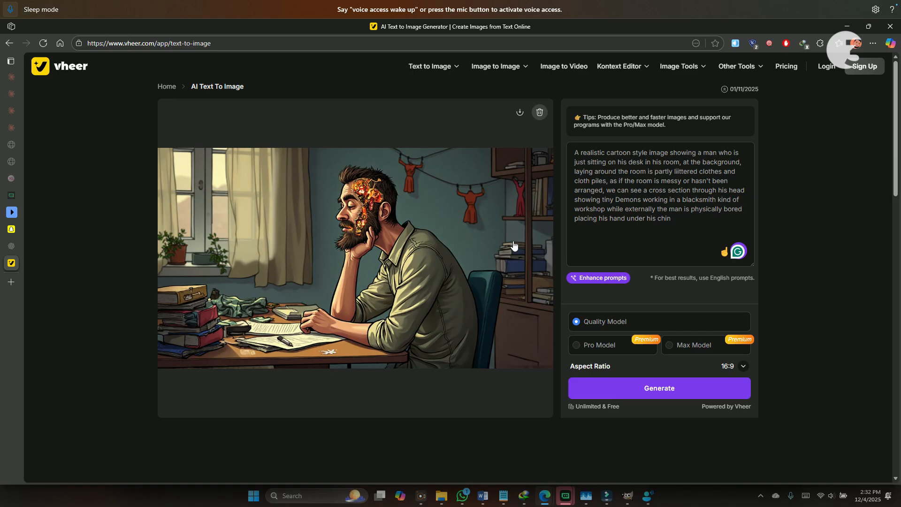
# Download the third cartoon, and generate a new 16:9 image from an enhanced version of its prompt with the Quality Model
pyautogui.click(520, 111)
pyautogui.click(598, 278)
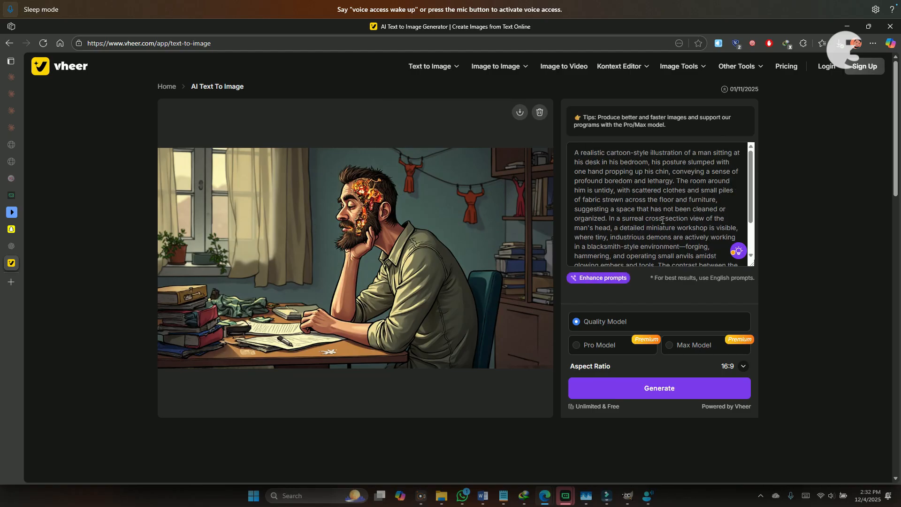
pyautogui.scroll(-1, 661, 220)
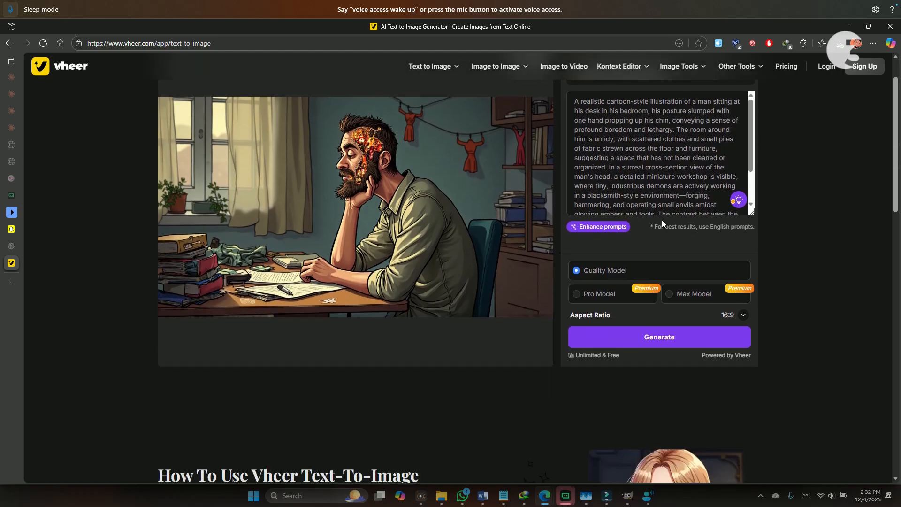
pyautogui.click(640, 341)
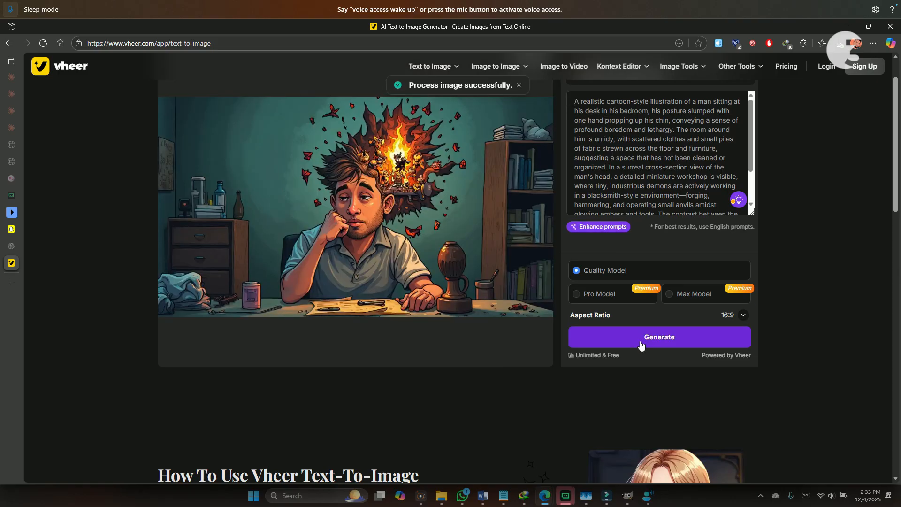
# Examine the cartoon made from the enhanced prompt, checking the fiery demon workshop at the man's head and his pose
pyautogui.click(458, 213)
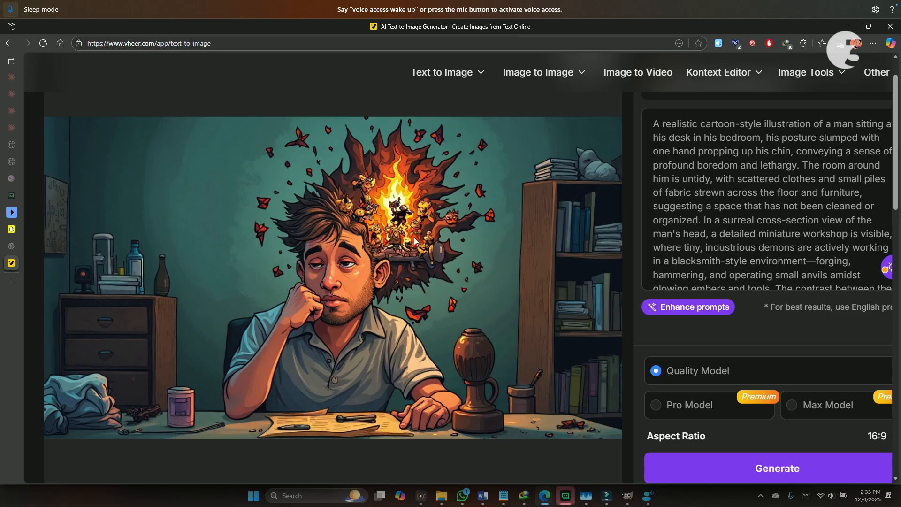
pyautogui.hotkey('ctrl', '-')
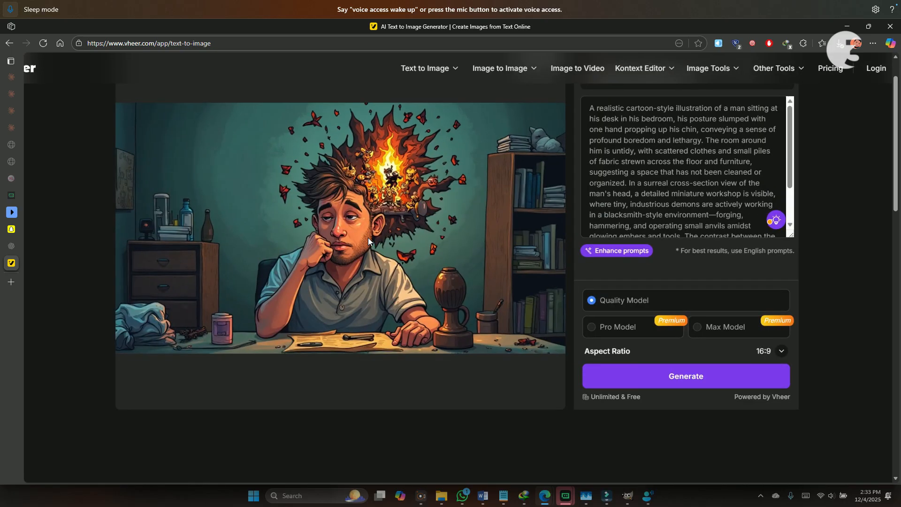
pyautogui.hotkey('ctrl', '+')
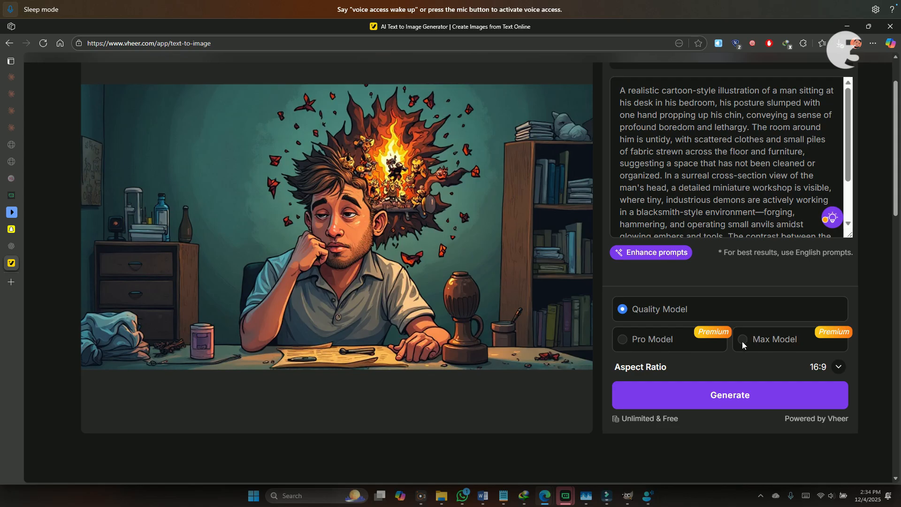
pyautogui.scroll(2, 472, 322)
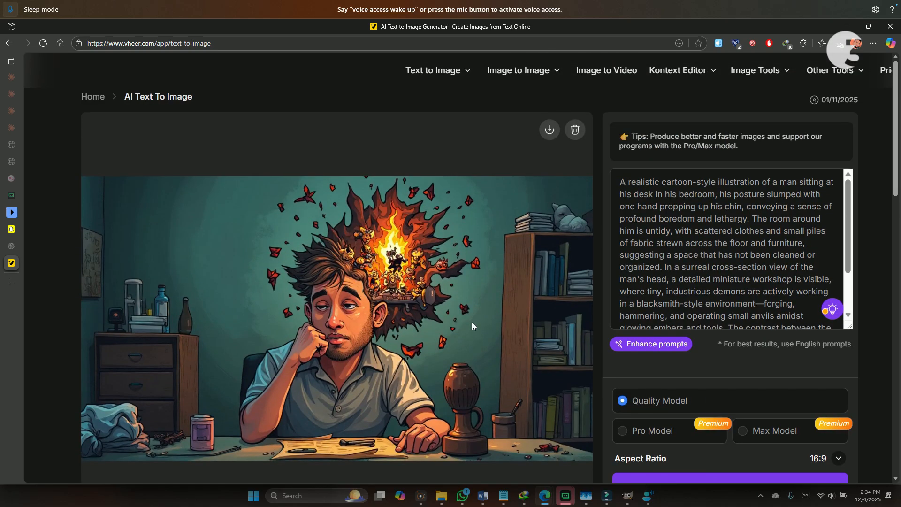
pyautogui.hotkey('ctrl', '-')
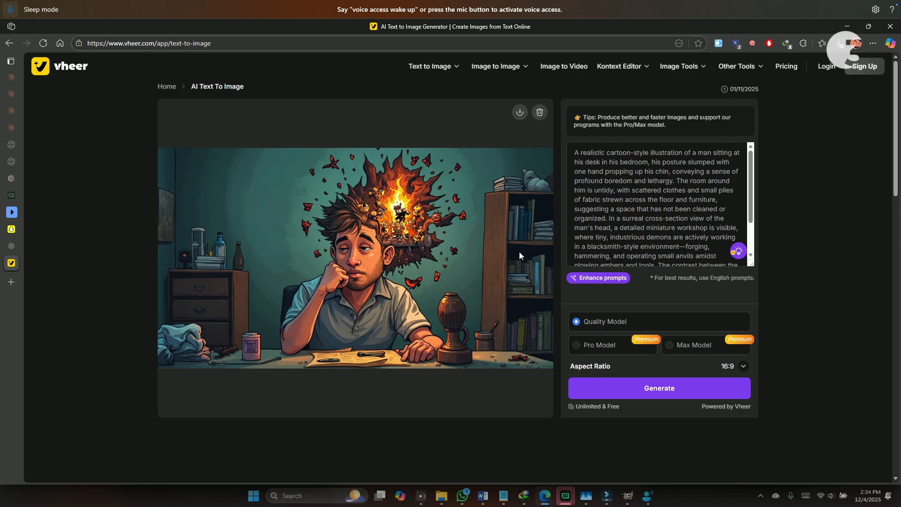
pyautogui.click(416, 207)
# Open the comparison image Whisk_u0ytk4mjkw.jpg and inspect the demons' workshop inside the man's head up close
pyautogui.moveTo(444, 495)
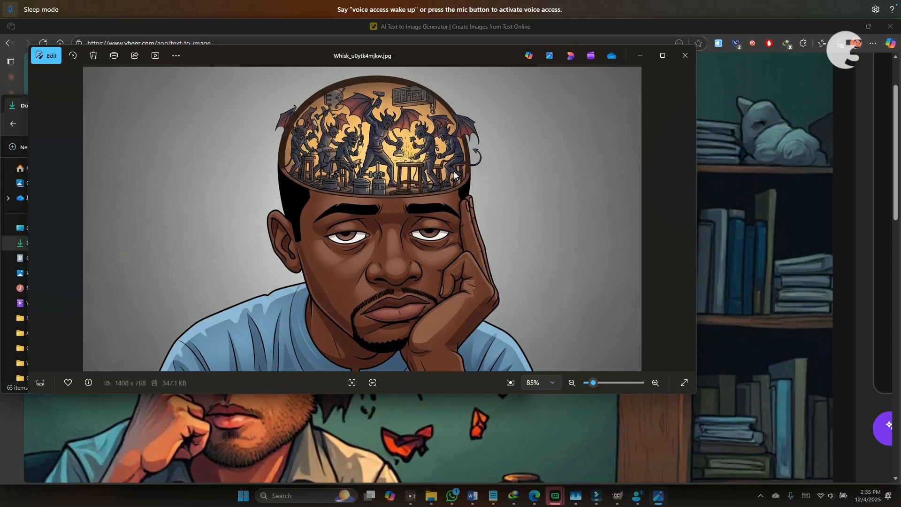
pyautogui.scroll(3, 313, 117)
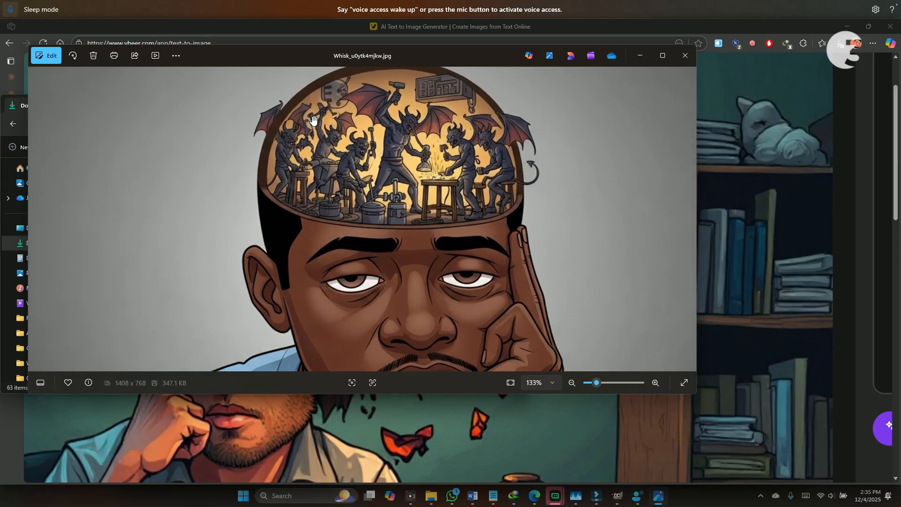
pyautogui.scroll(4, 444, 164)
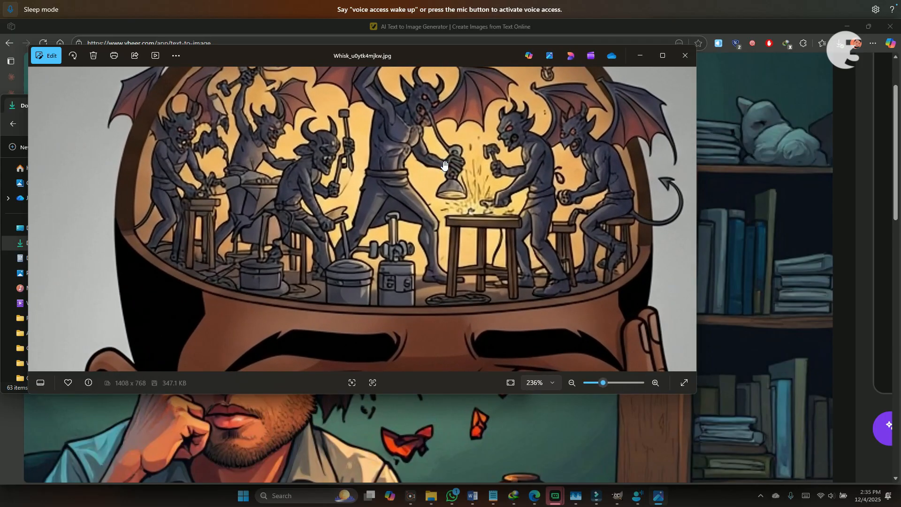
pyautogui.scroll(-3, 444, 165)
pyautogui.hotkey('alt', 'Tab')
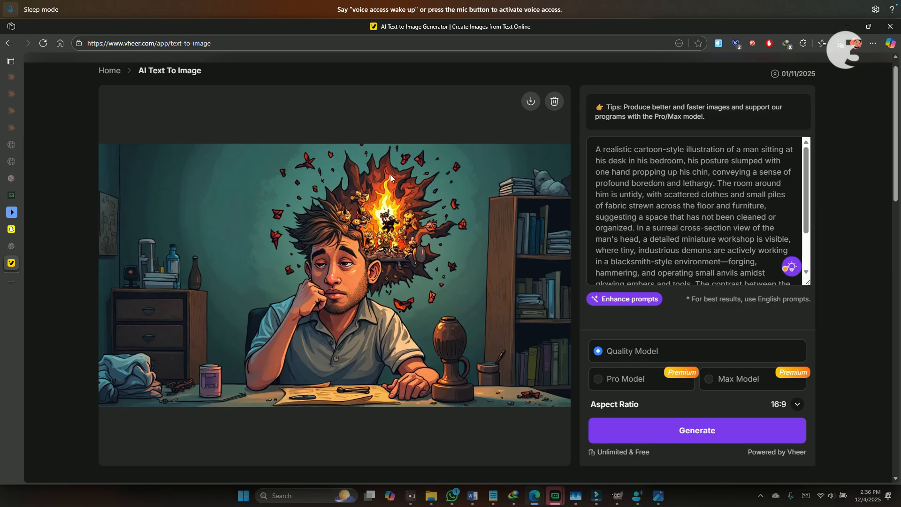
# Open the AI Image To Image Generator page and look through its examples of restyled photos and consistent style variations
pyautogui.scroll(1, 542, 150)
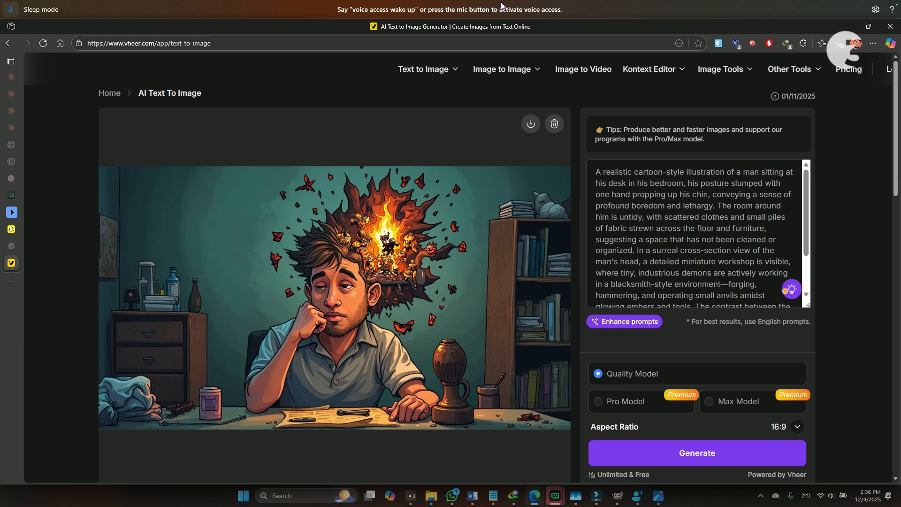
pyautogui.click(507, 74)
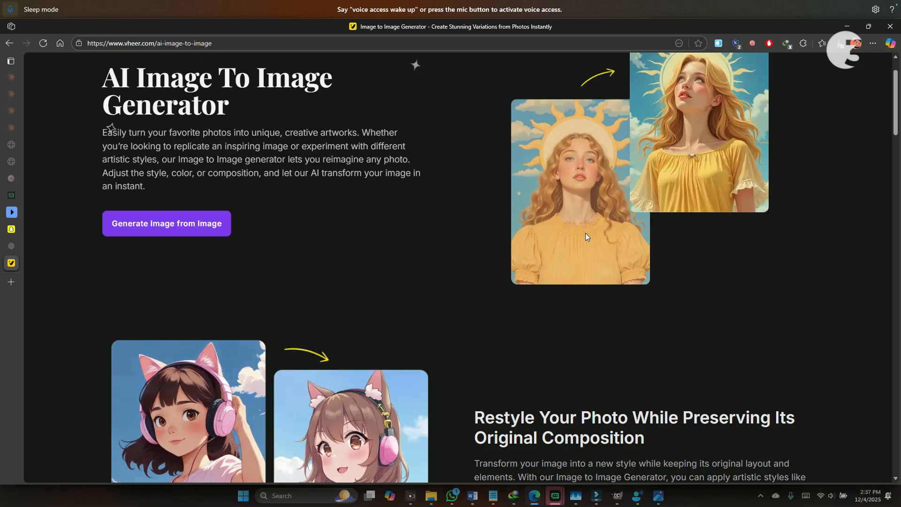
pyautogui.scroll(-1, 551, 266)
pyautogui.scroll(-5, 552, 266)
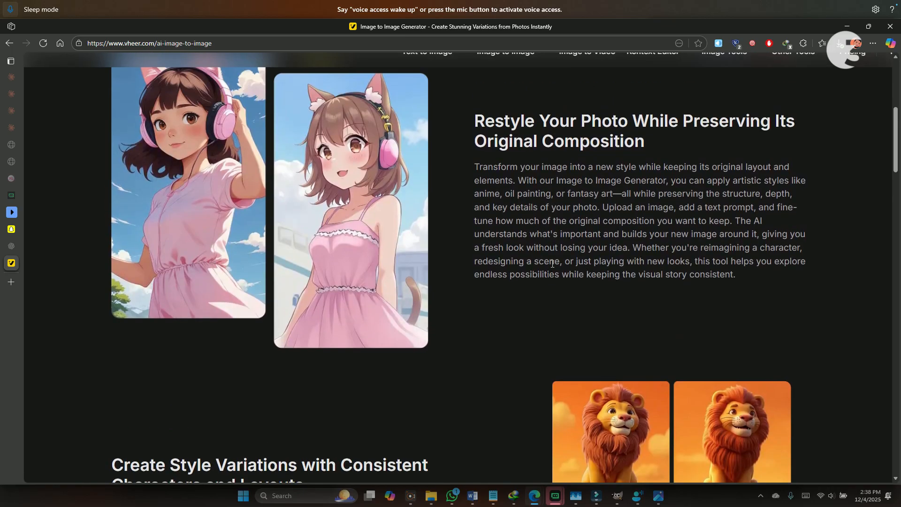
pyautogui.scroll(-4, 552, 264)
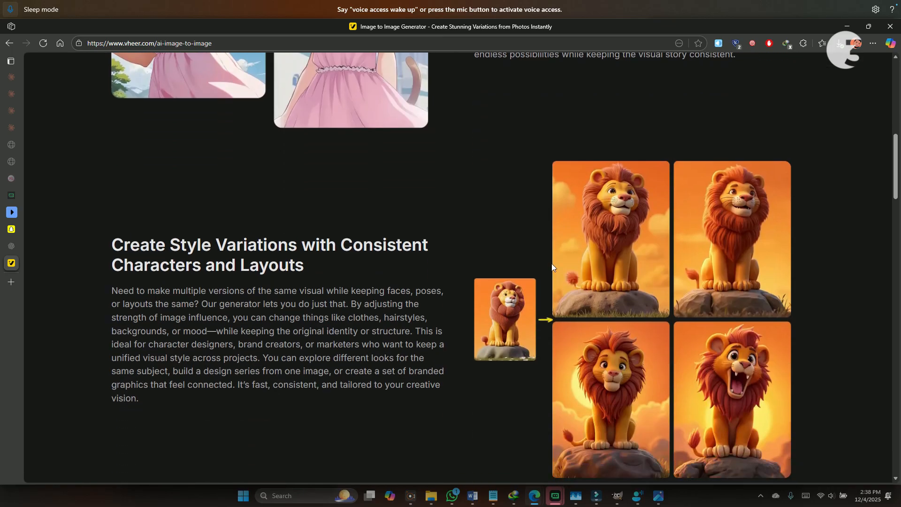
pyautogui.scroll(-1, 551, 263)
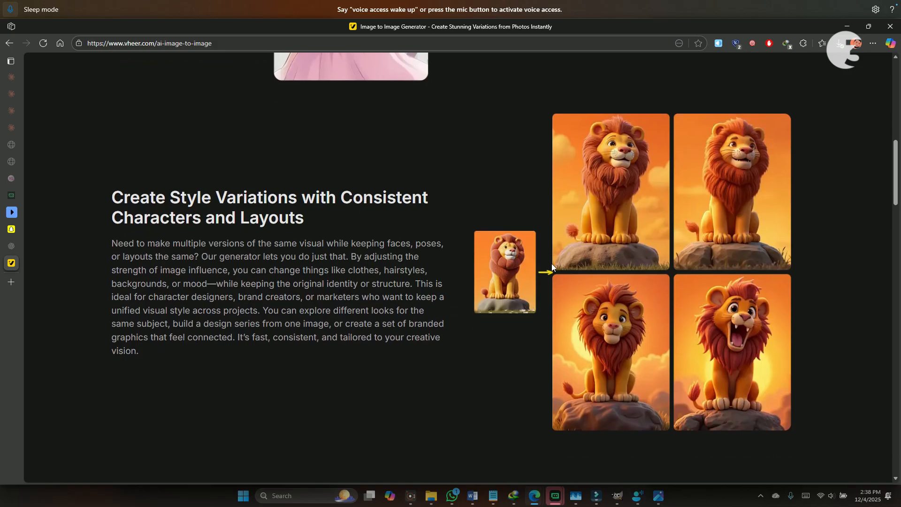
pyautogui.scroll(-8, 443, 338)
pyautogui.scroll(20, 443, 338)
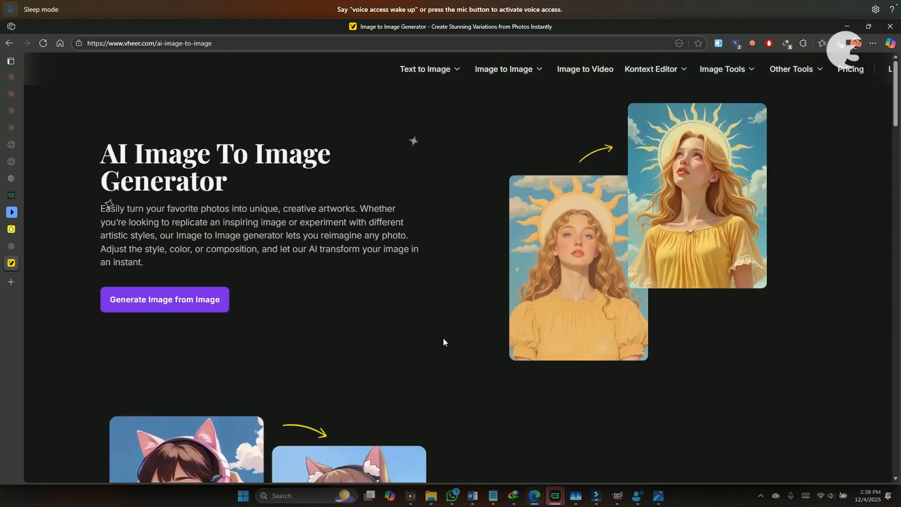
# Load 7YjQBhuR.jpg into the Image to Image generator and enter a prompt changing the distorted arm to actual robotic arms holding a paintbrush
pyautogui.click(164, 300)
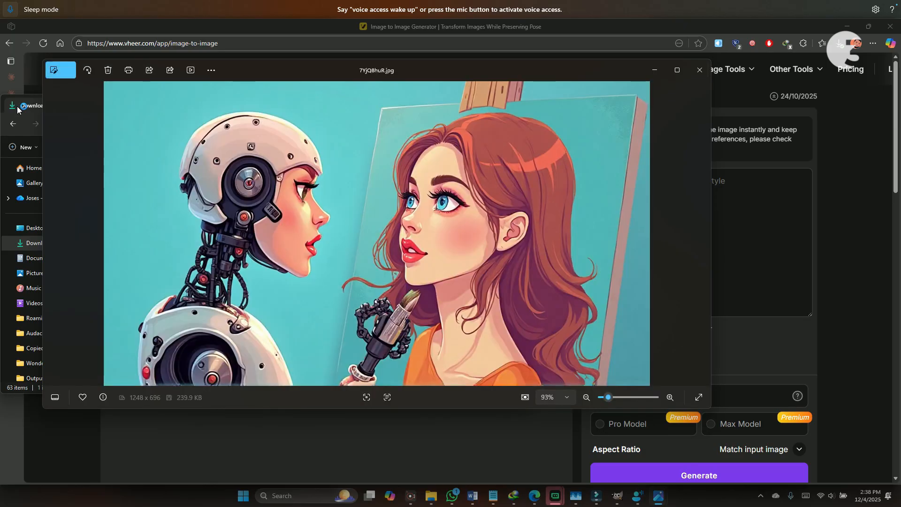
pyautogui.click(14, 110)
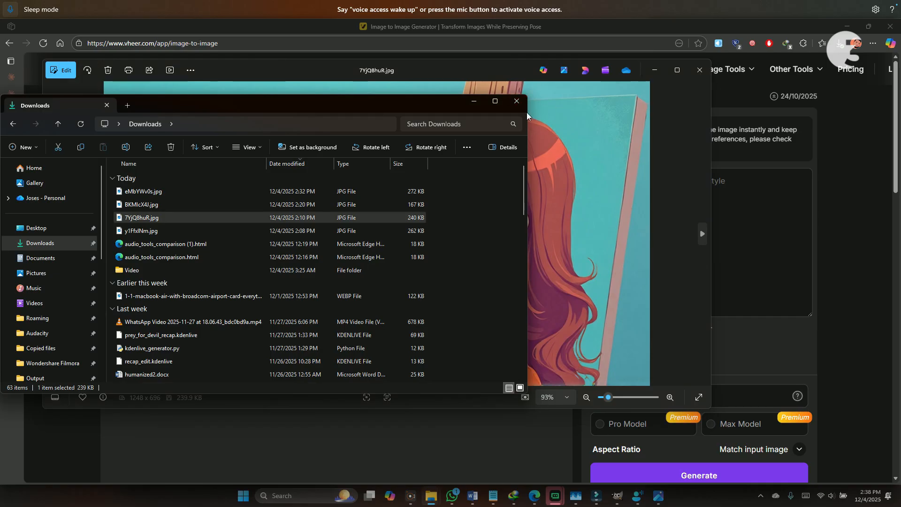
pyautogui.click(712, 187)
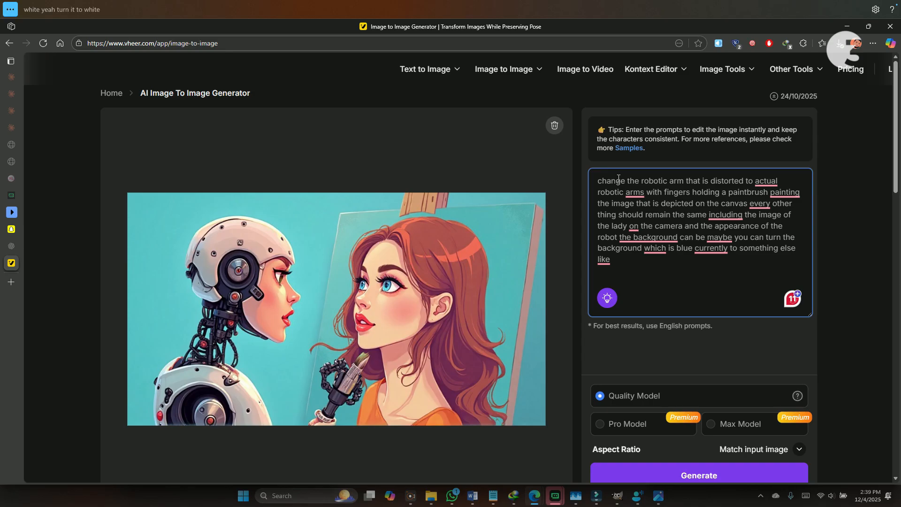
# Complete the prompt with a white or light purple background and generate the edited image with the Quality Model, matching the input image's ratio
pyautogui.scroll(-3, 667, 289)
pyautogui.scroll(3, 646, 191)
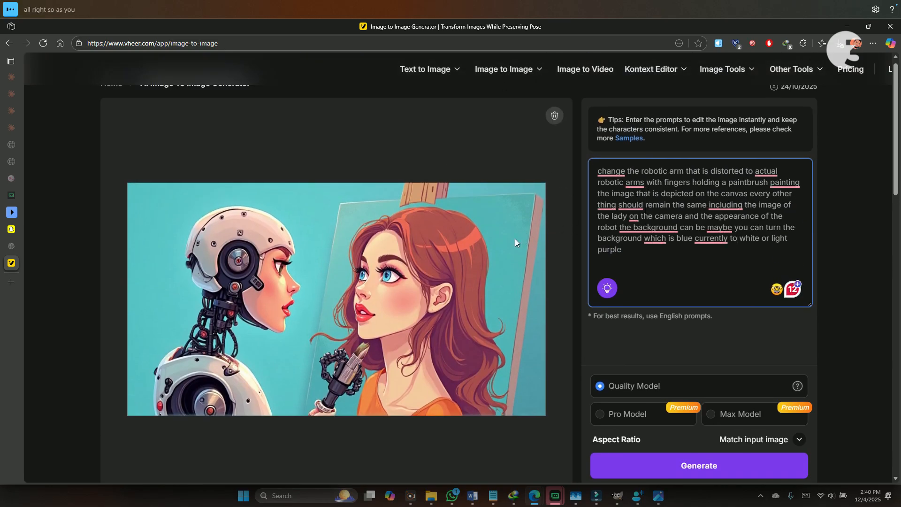
pyautogui.scroll(-2, 484, 267)
pyautogui.scroll(1, 484, 267)
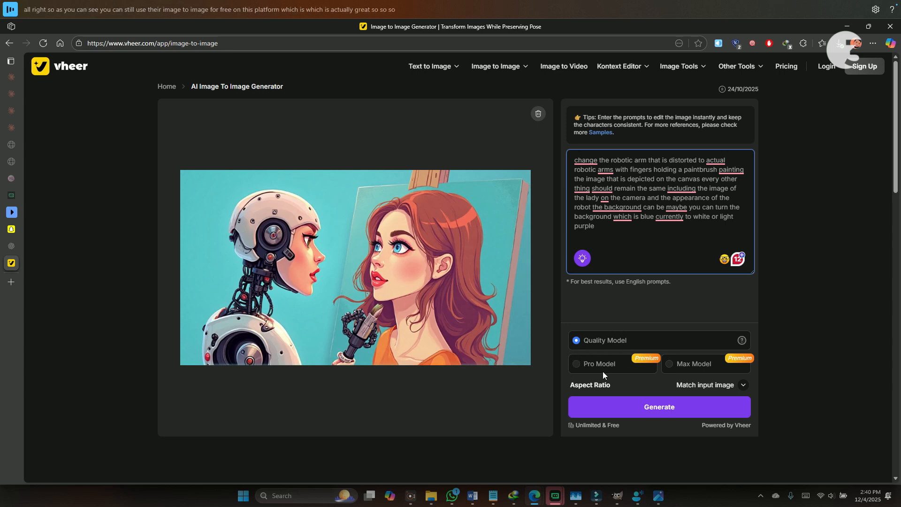
pyautogui.click(640, 410)
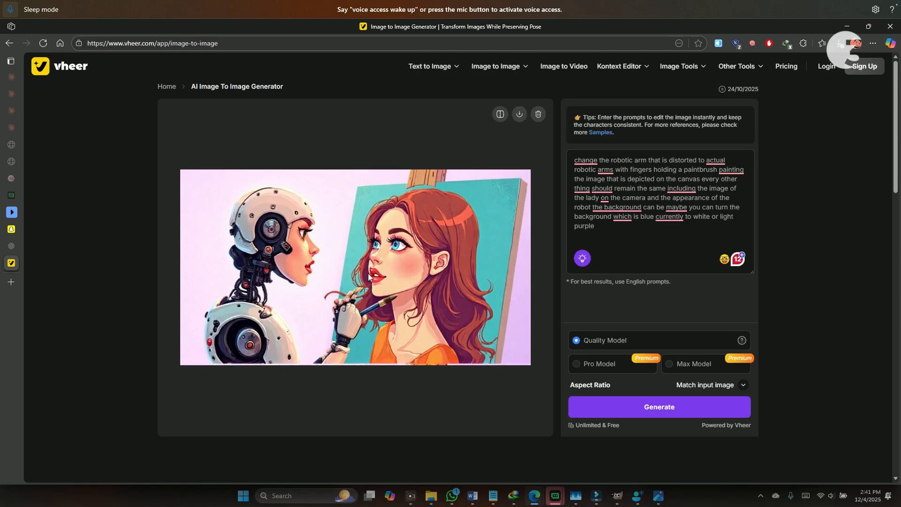
# Switch repeatedly between the original and the edited image to compare the robot's arm, the paintbrush and the background
pyautogui.click(500, 115)
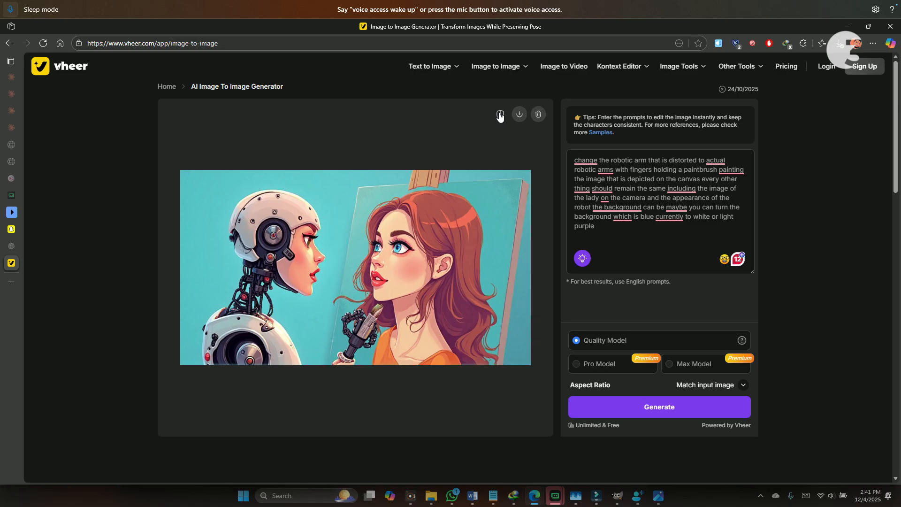
pyautogui.click(500, 115)
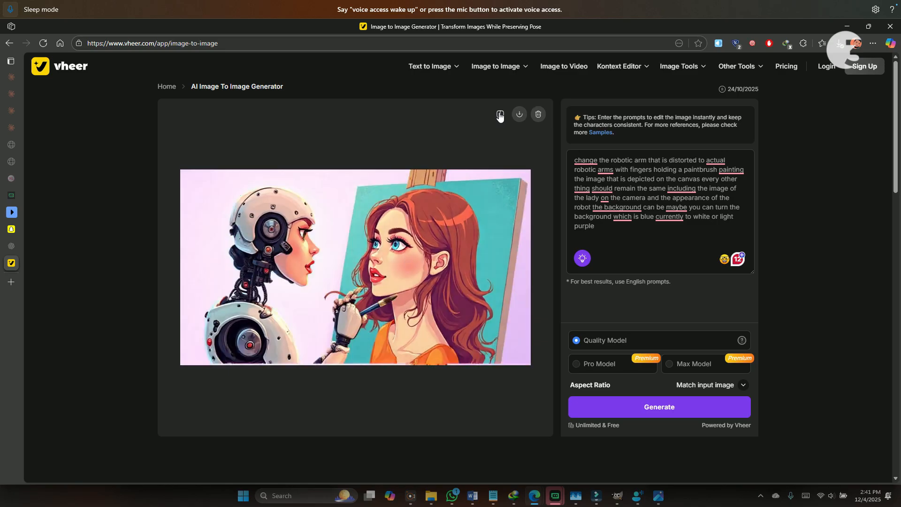
pyautogui.click(500, 117)
pyautogui.click(500, 117)
pyautogui.click(500, 116)
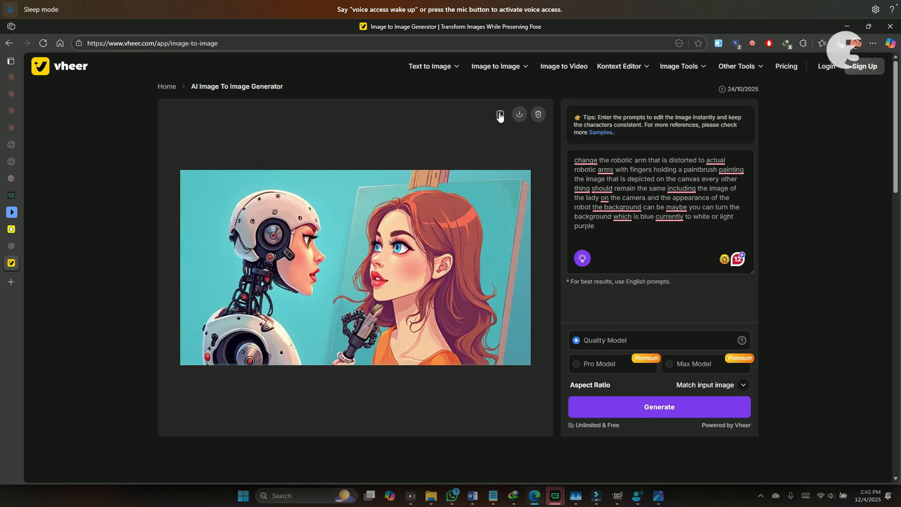
pyautogui.click(500, 117)
pyautogui.click(500, 117)
pyautogui.click(500, 117)
pyautogui.click(500, 117)
pyautogui.click(500, 117)
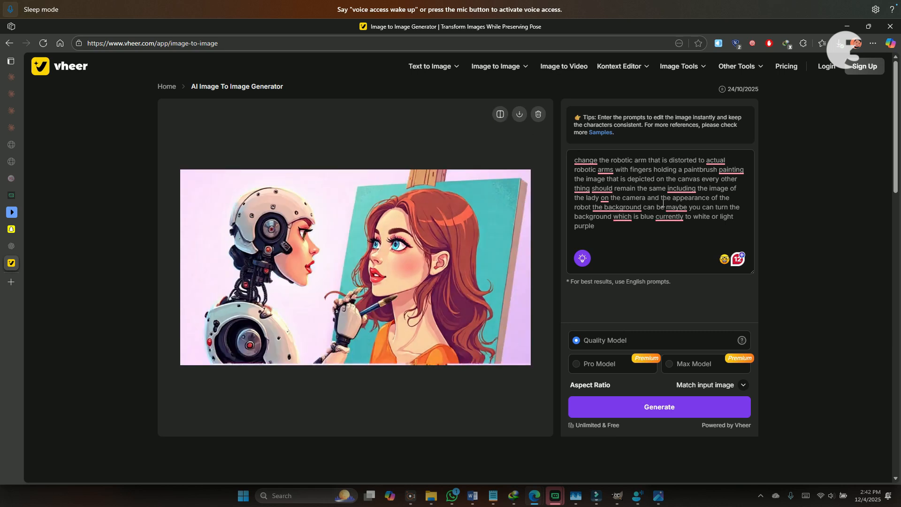
# Correct the word "camera" to "canvas" in the image editing prompt
pyautogui.moveTo(646, 197); pyautogui.dragTo(632, 197)
pyautogui.write('nvas')
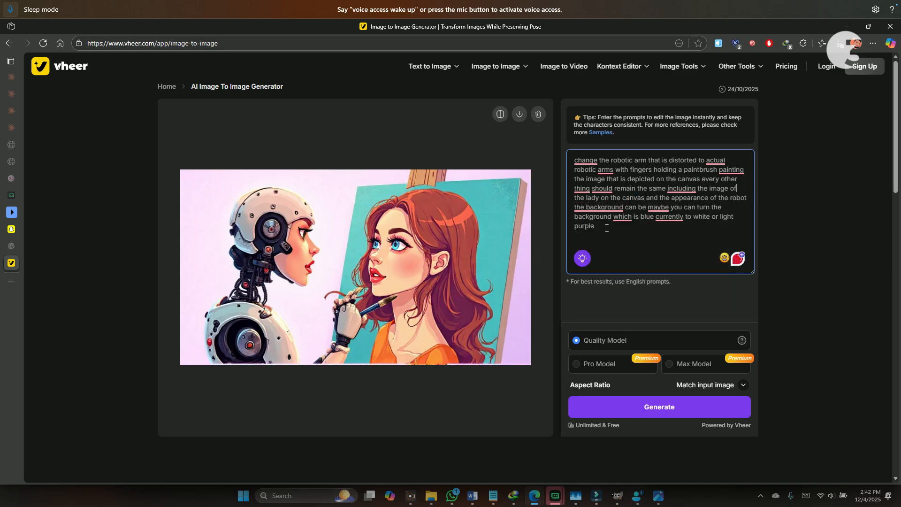
# Select the whole corrected prompt and switch to the ChatGPT conversation to start a new message
pyautogui.hotkey('ctrl', 'a')
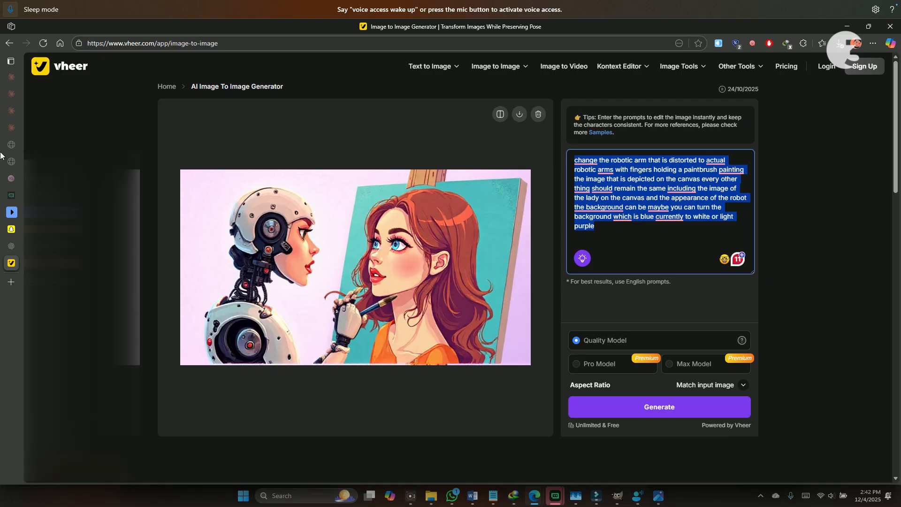
pyautogui.click(18, 248)
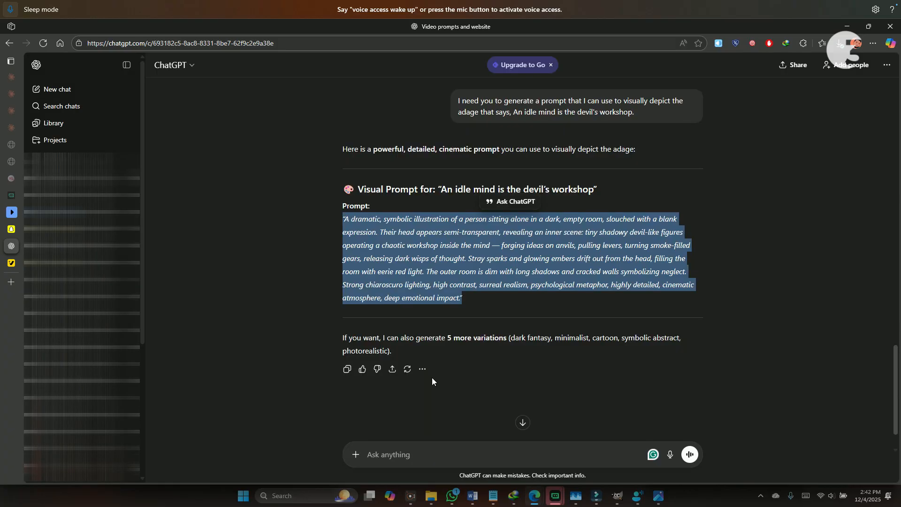
pyautogui.click(424, 455)
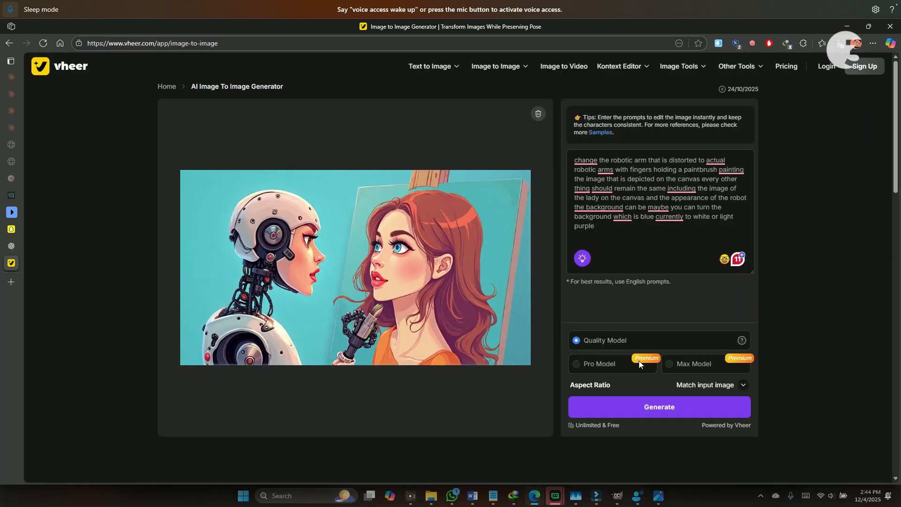
# In Vheer, generate another edit of the robot painter from the corrected prompt and inspect its arms and hands up close
pyautogui.click(647, 412)
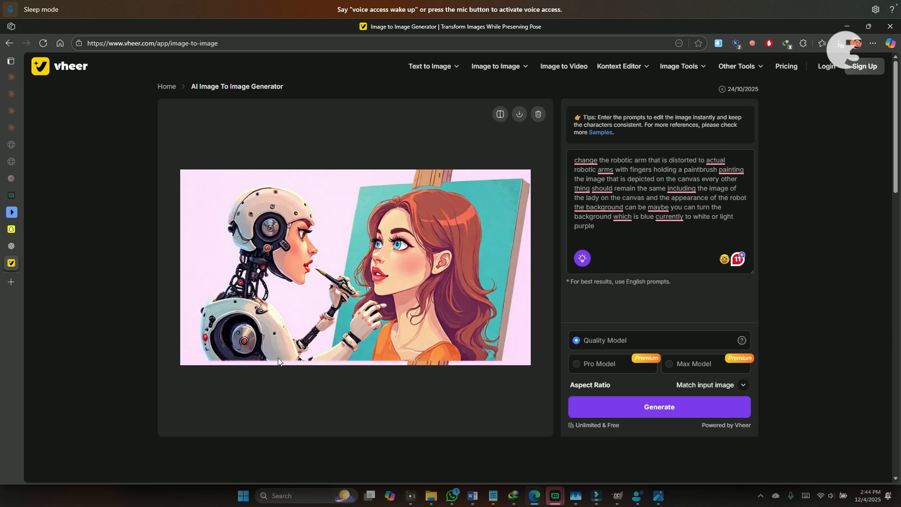
pyautogui.scroll(5, 336, 355)
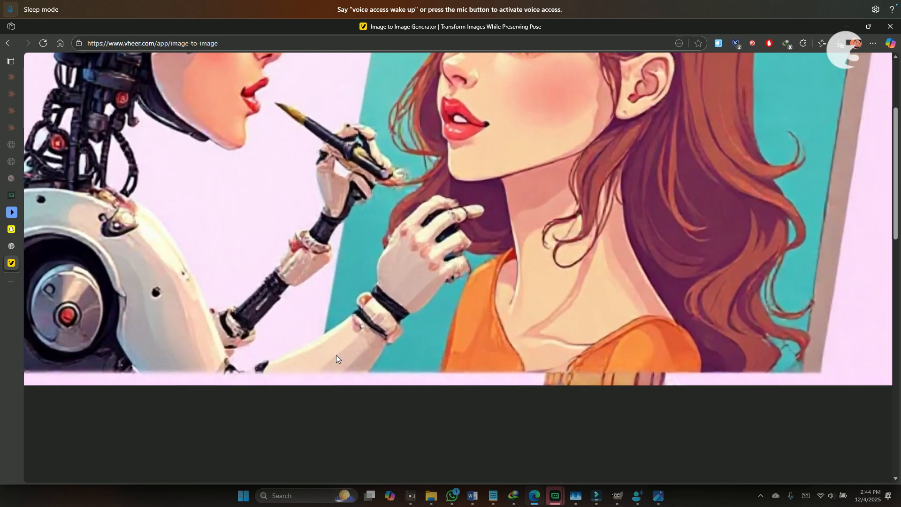
pyautogui.scroll(-5, 311, 384)
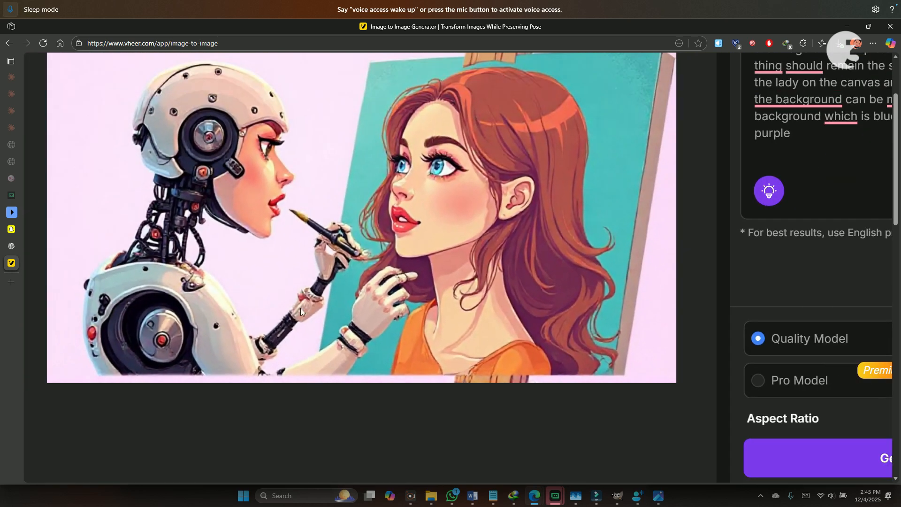
# Compare the edited robot painter image with the original, examining the robot's arms, the paintbrush and the background up close
pyautogui.scroll(6, 291, 174)
pyautogui.scroll(-6, 291, 174)
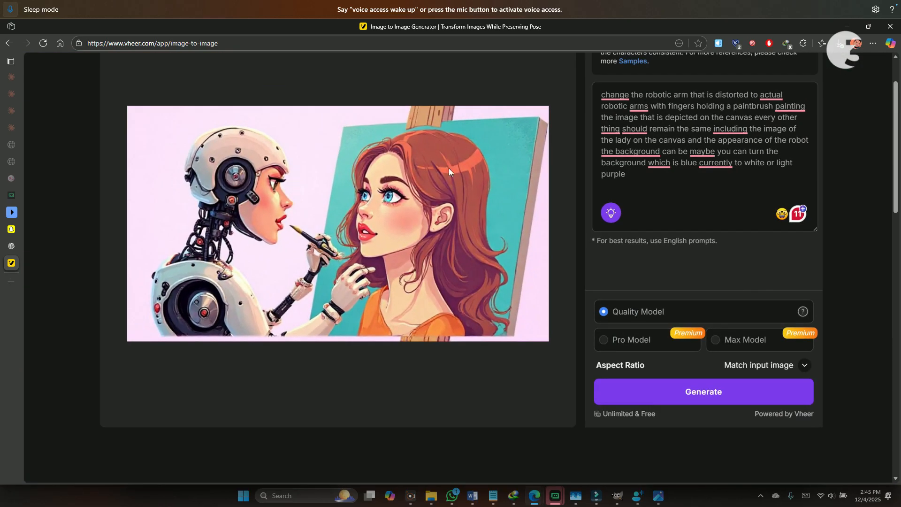
pyautogui.scroll(-2, 449, 168)
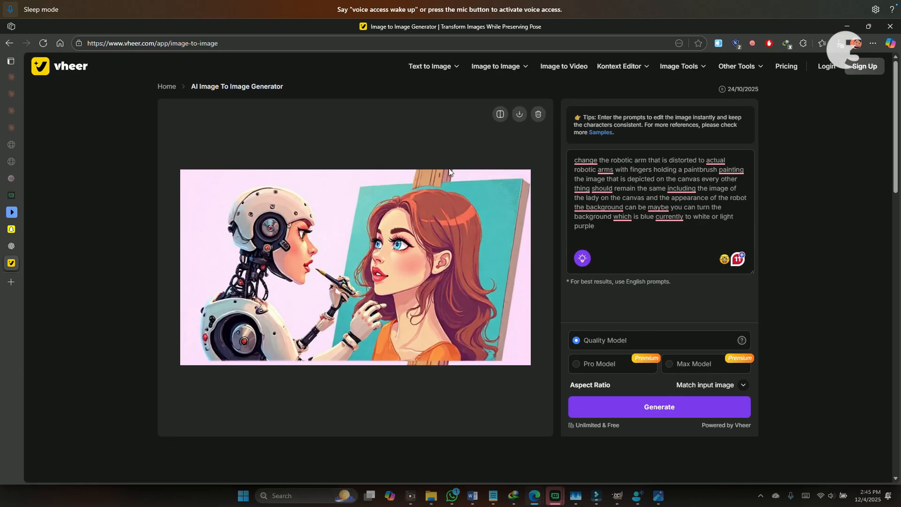
pyautogui.click(500, 117)
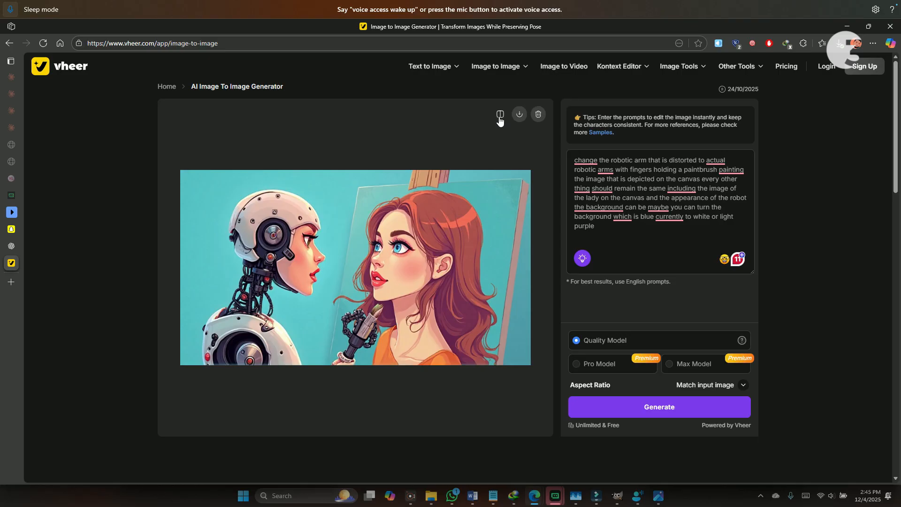
pyautogui.click(500, 117)
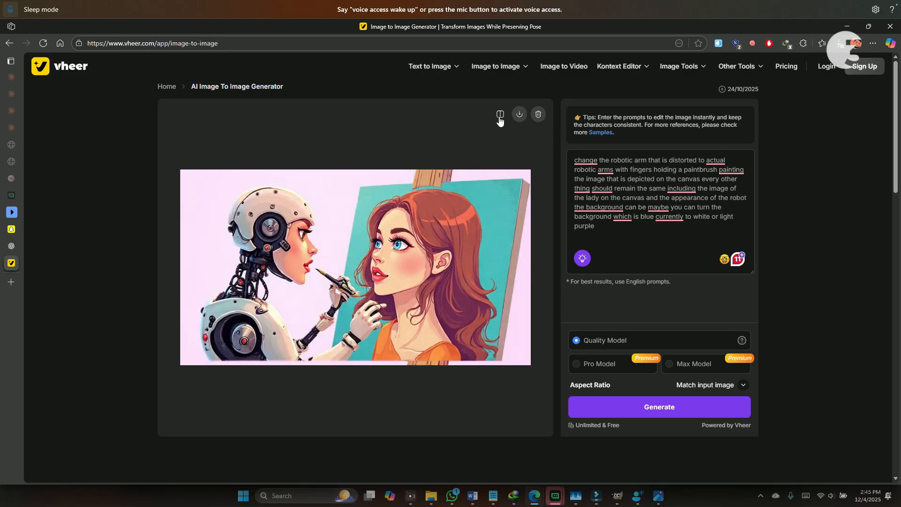
pyautogui.click(500, 117)
pyautogui.scroll(5, 350, 266)
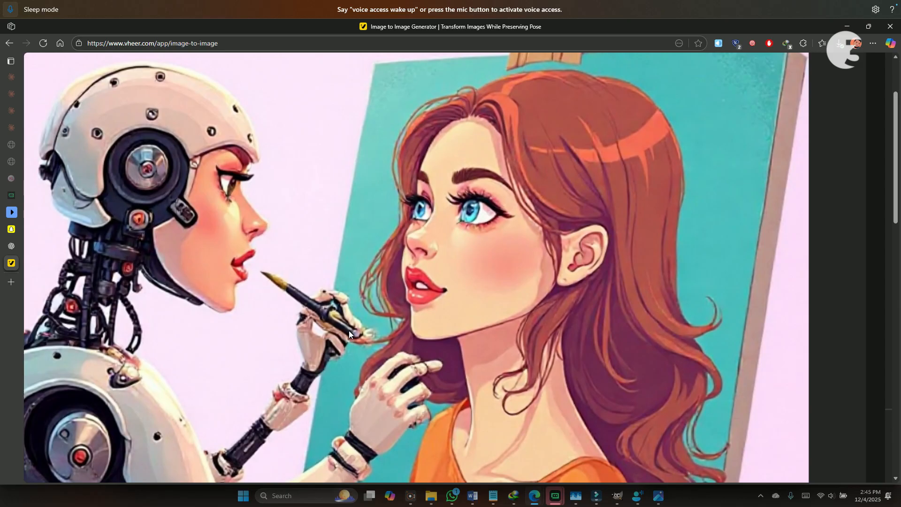
pyautogui.scroll(-5, 341, 320)
pyautogui.click(498, 115)
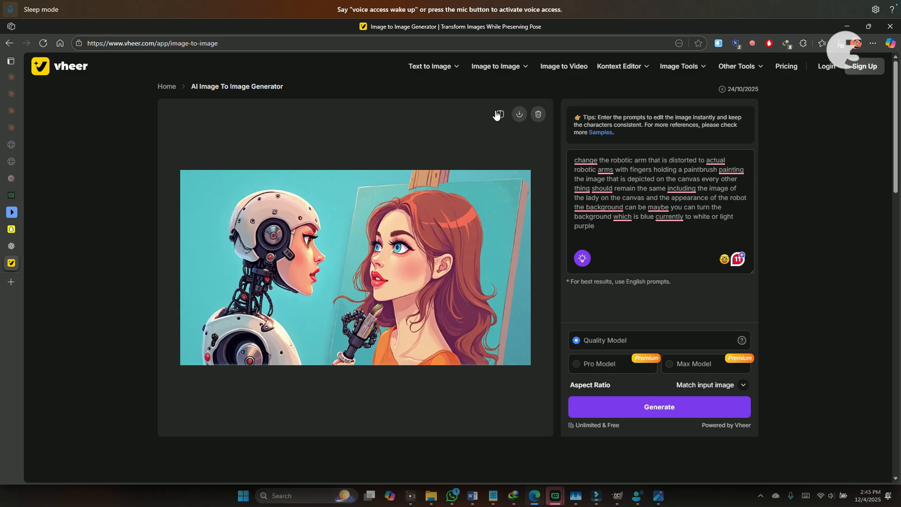
pyautogui.click(497, 115)
pyautogui.click(497, 115)
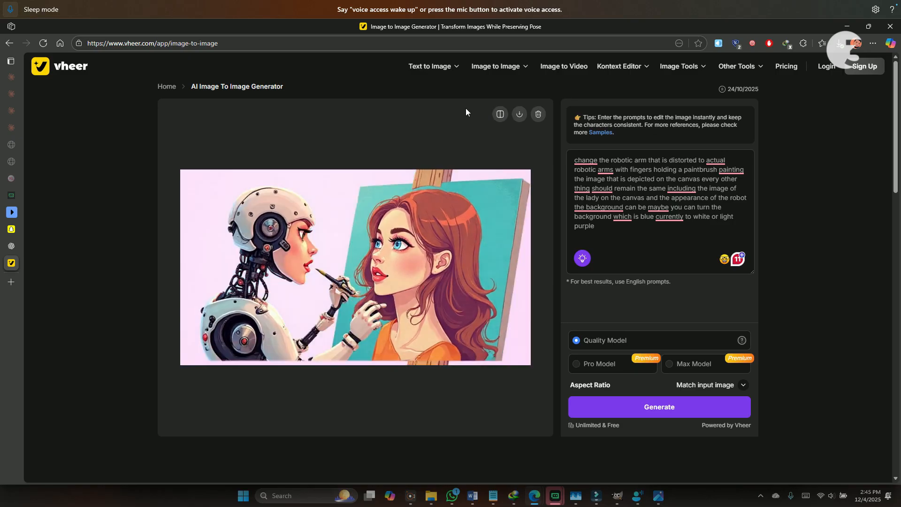
# Replace the prompt with the detailed ChatGPT version describing two fully articulated robotic arms, then generate and download the new edit
pyautogui.moveTo(604, 228); pyautogui.dragTo(558, 149)
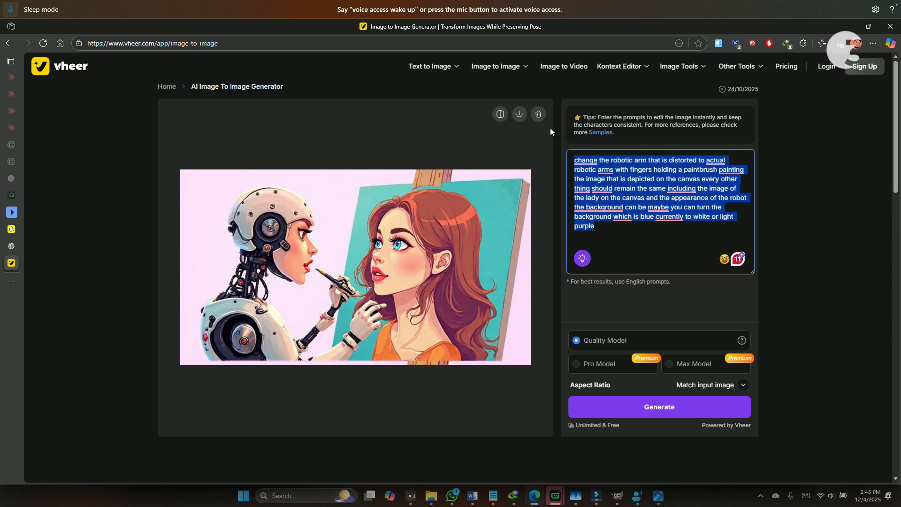
pyautogui.hotkey('ctrl', 'v')
pyautogui.click(640, 415)
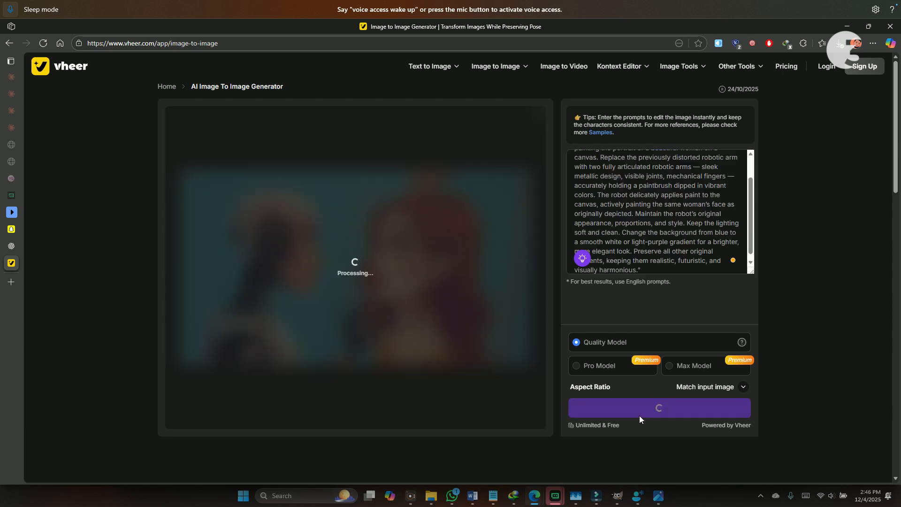
pyautogui.hotkey('ctrl', '+')
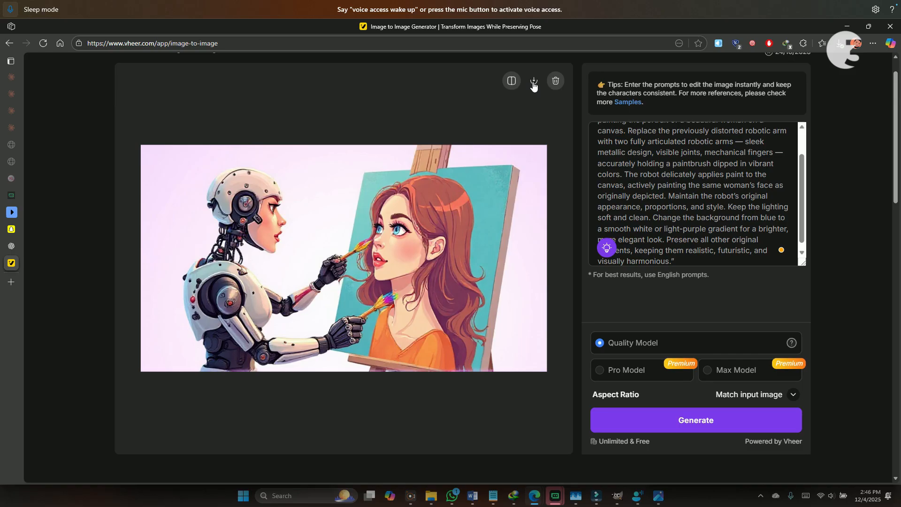
pyautogui.click(534, 83)
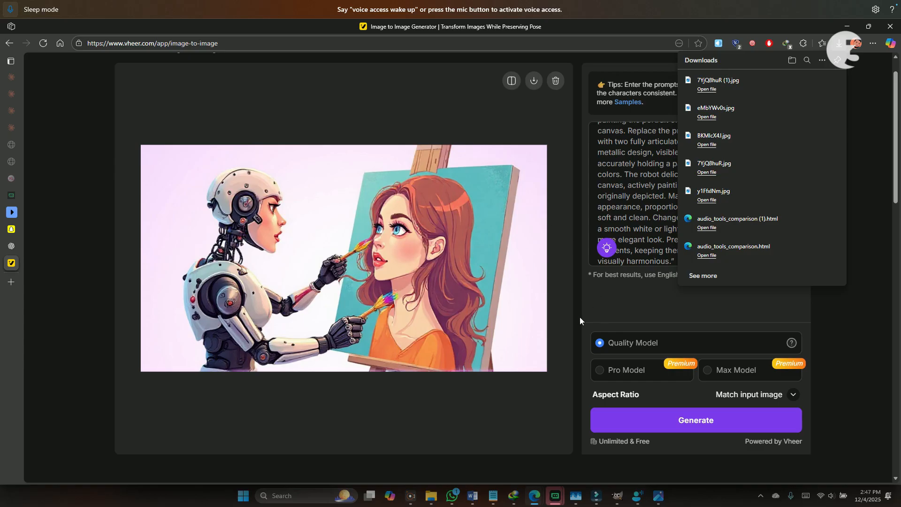
pyautogui.click(555, 311)
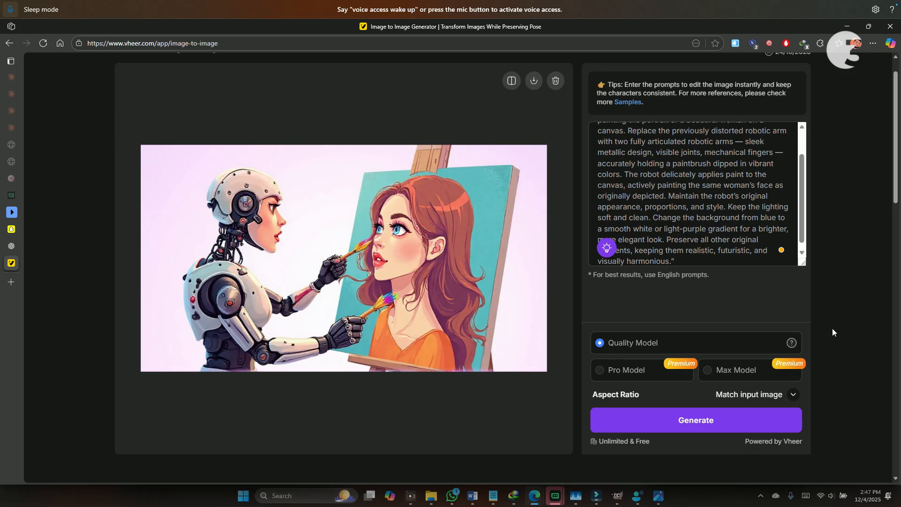
# Browse Vheer's lists of Other Tools and Text to Image generators to see which tools are offered
pyautogui.moveTo(792, 343)
pyautogui.hotkey('ctrl', '-')
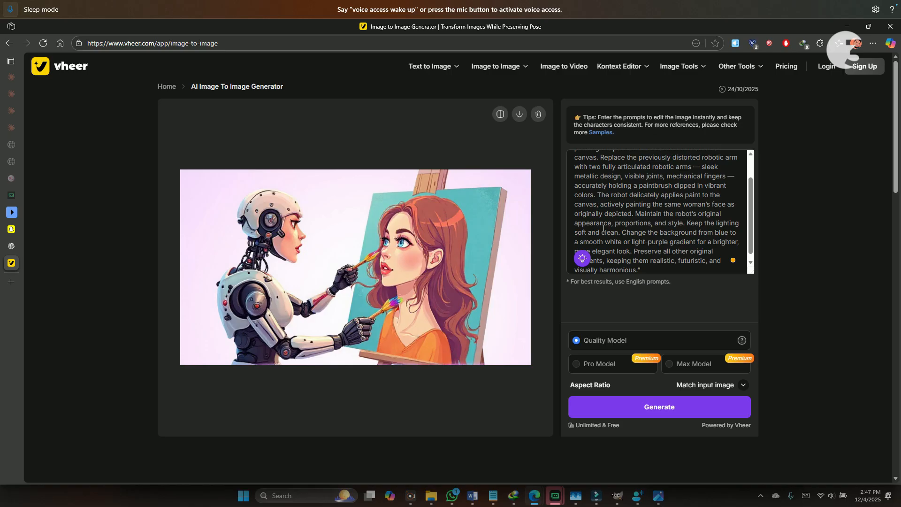
pyautogui.moveTo(752, 67)
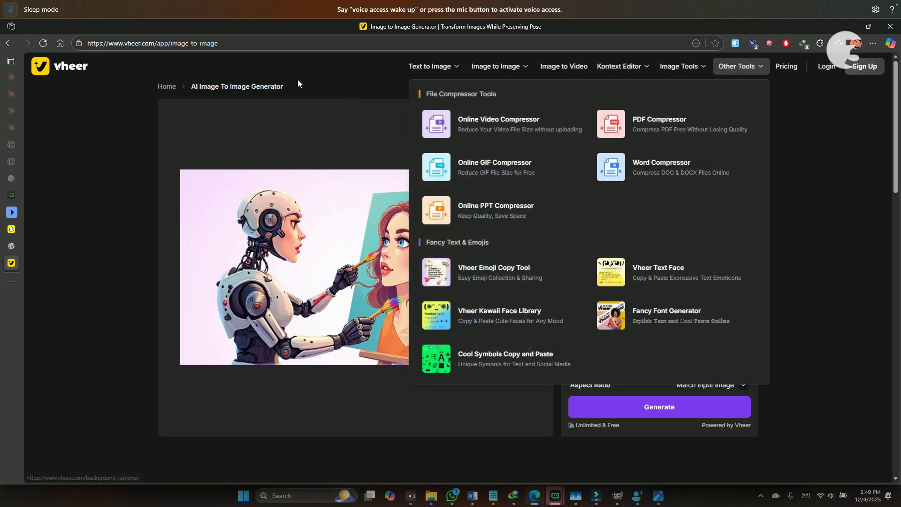
pyautogui.moveTo(429, 66)
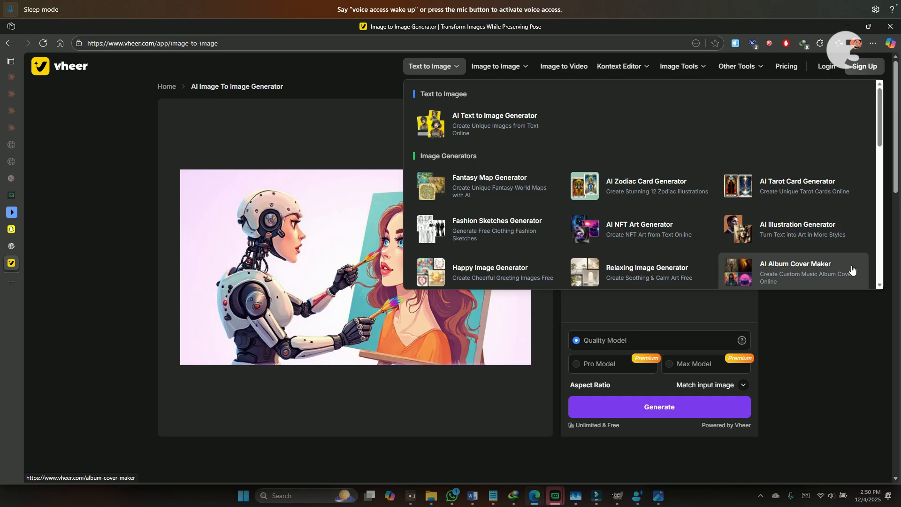
pyautogui.scroll(-12, 852, 269)
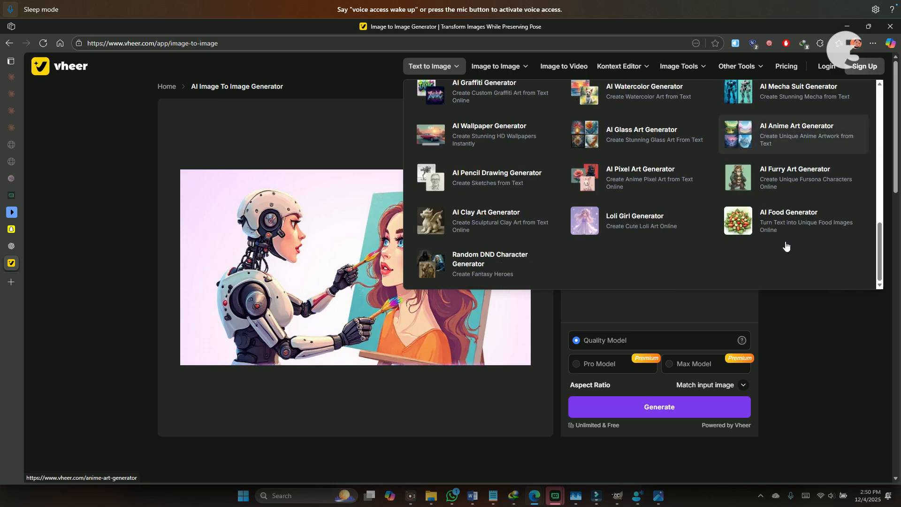
pyautogui.scroll(-5, 786, 246)
pyautogui.scroll(15, 785, 241)
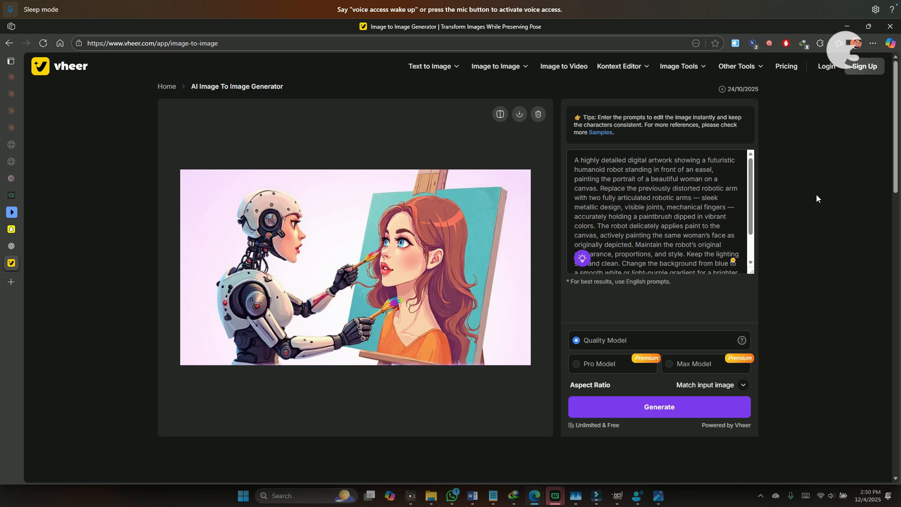
# Open Vheer's Image to Video generator and paste the original robot painter picture as the source image
pyautogui.click(571, 73)
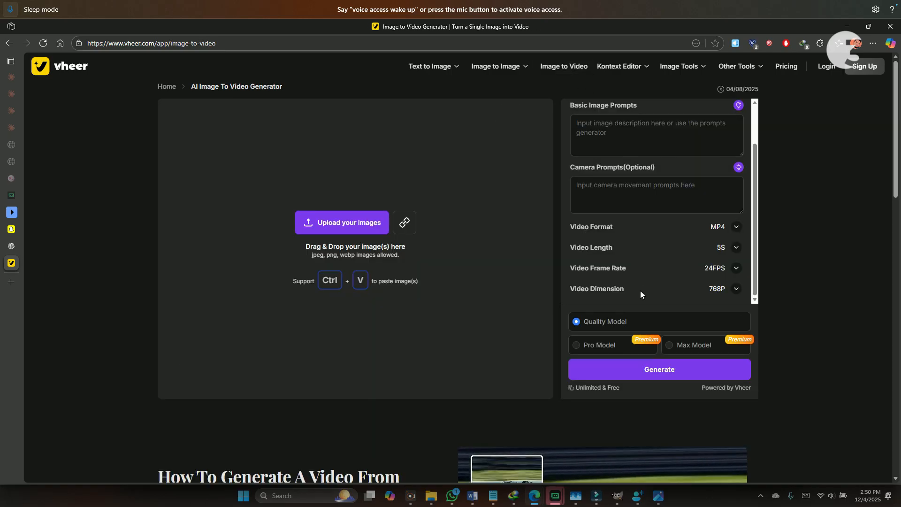
pyautogui.hotkey('ctrl', 'v')
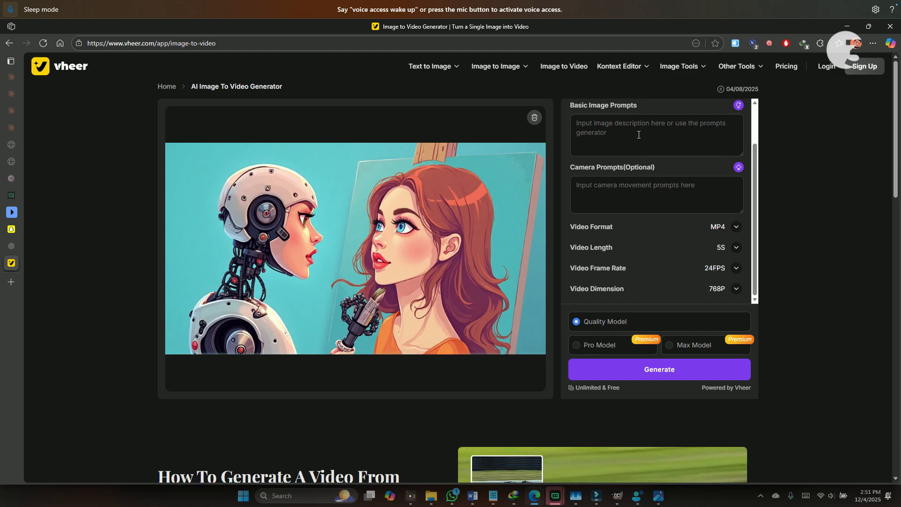
# Check which choices the Image to Video generator offers for video length and video dimension
pyautogui.click(735, 247)
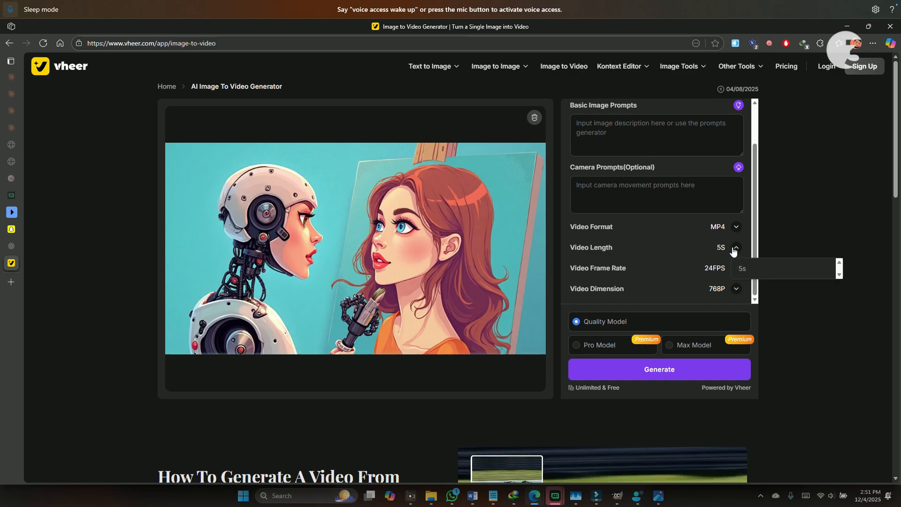
pyautogui.click(736, 248)
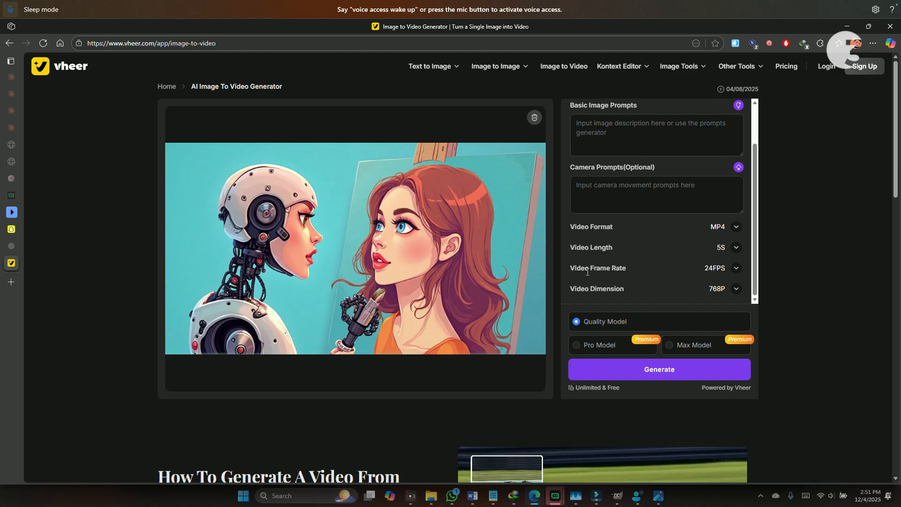
pyautogui.scroll(-2, 713, 266)
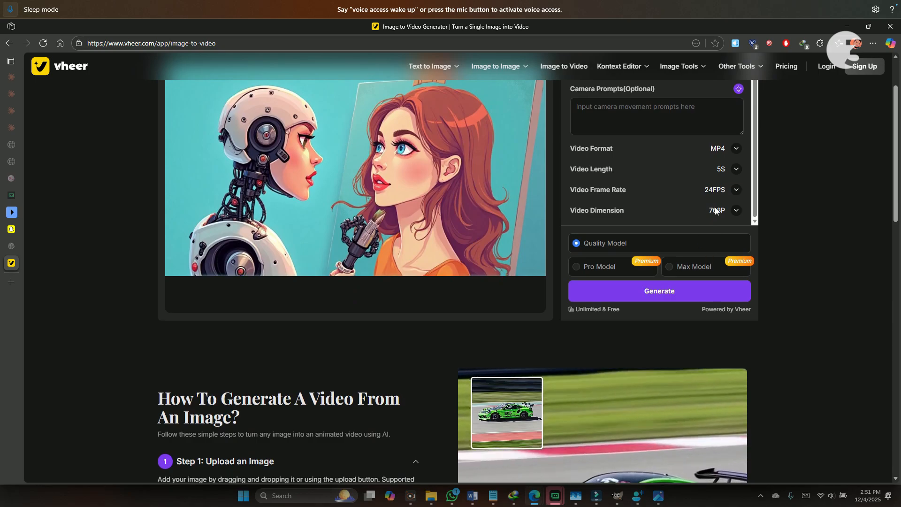
pyautogui.click(736, 212)
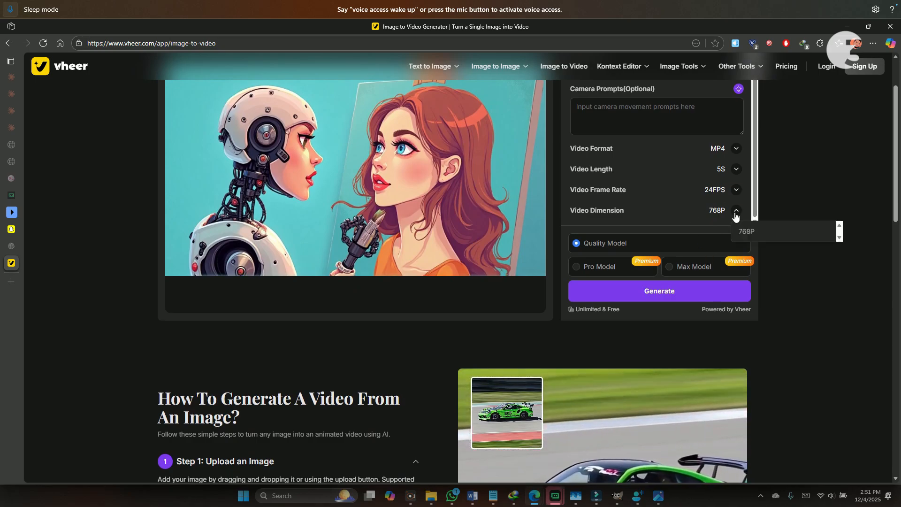
pyautogui.click(735, 212)
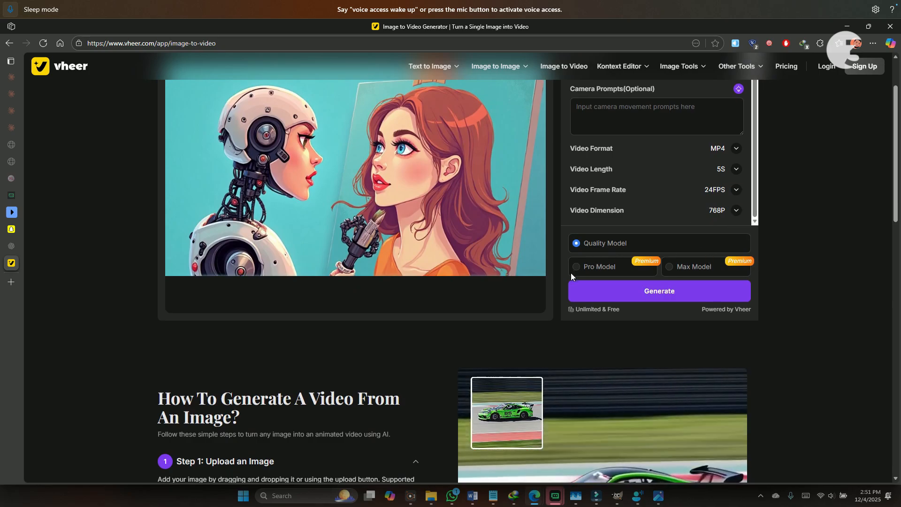
pyautogui.scroll(3, 607, 226)
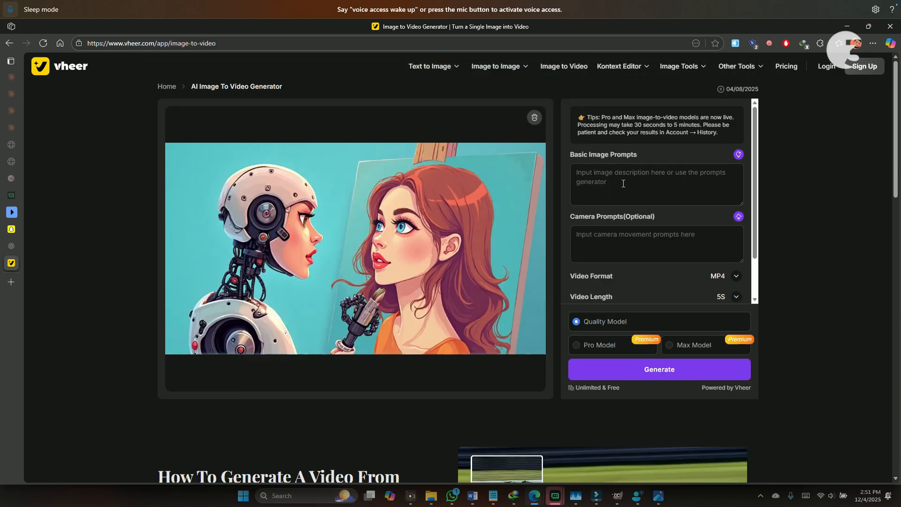
# Generate a video from the picture with the basic image prompt "robot painting on canvas" and download it
pyautogui.click(625, 189)
pyautogui.write('robot painting on canvas')
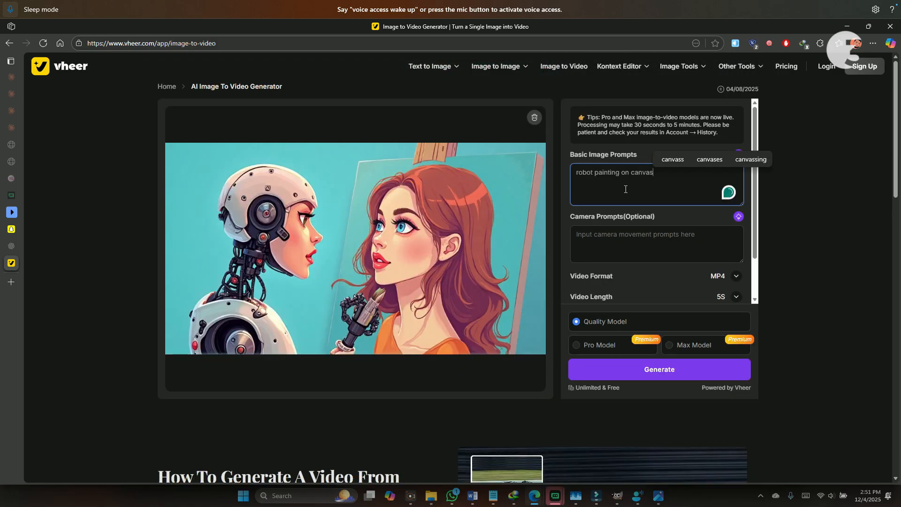
pyautogui.click(659, 369)
pyautogui.scroll(-3, 785, 304)
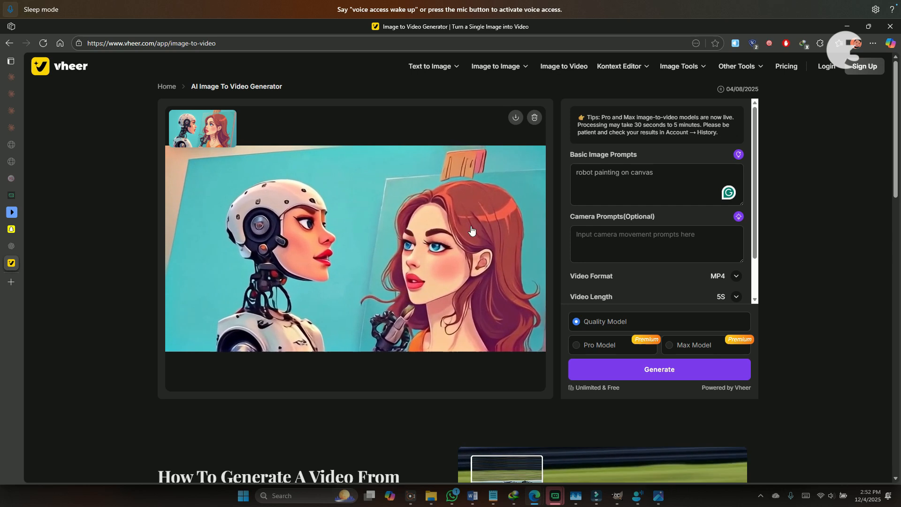
pyautogui.moveTo(406, 248)
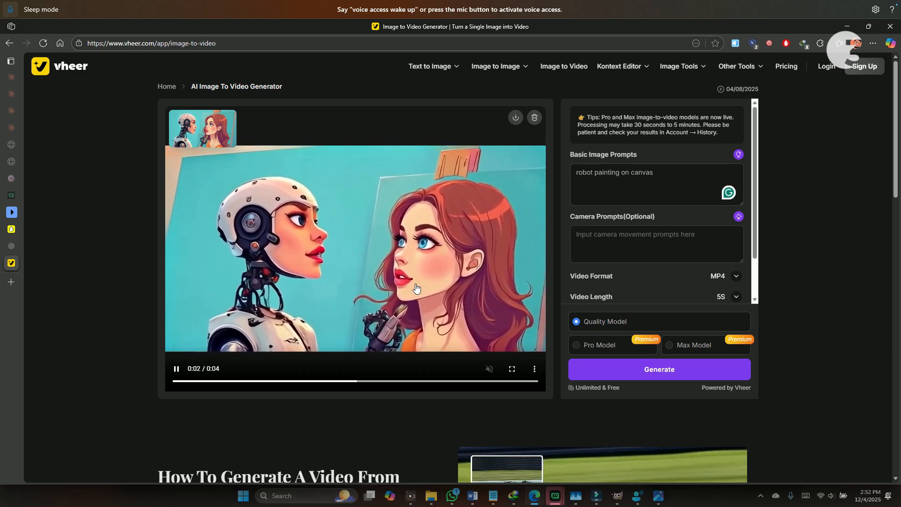
pyautogui.click(516, 118)
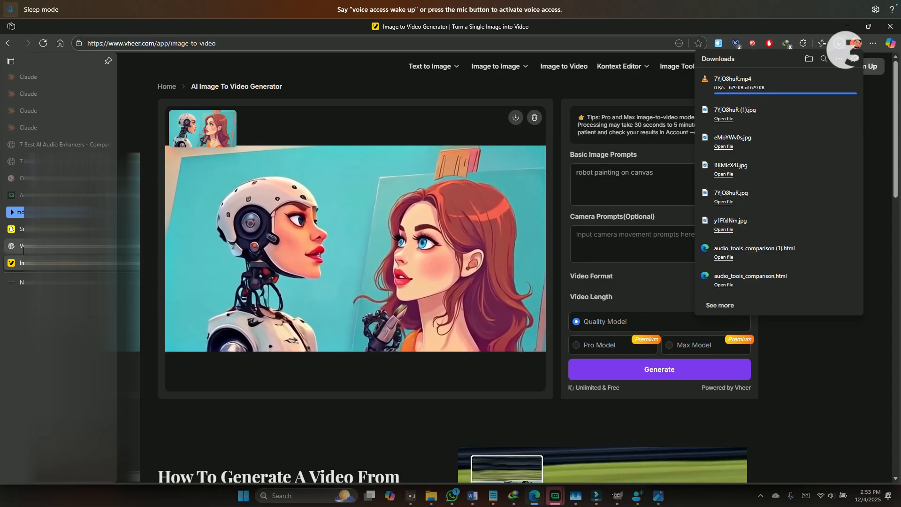
# Get a detailed prompt from ChatGPT describing the robot's arm, head and brush motion, and generate another video from it in Vheer
pyautogui.click(23, 247)
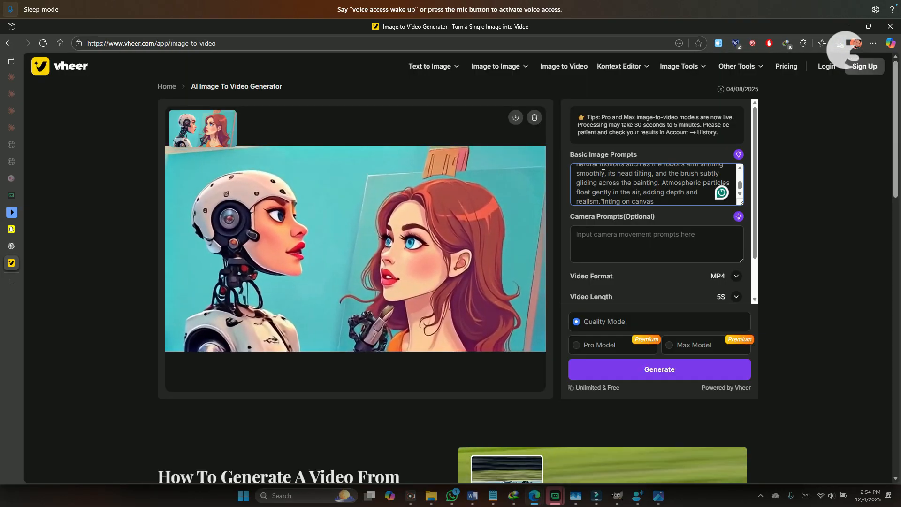
pyautogui.click(602, 378)
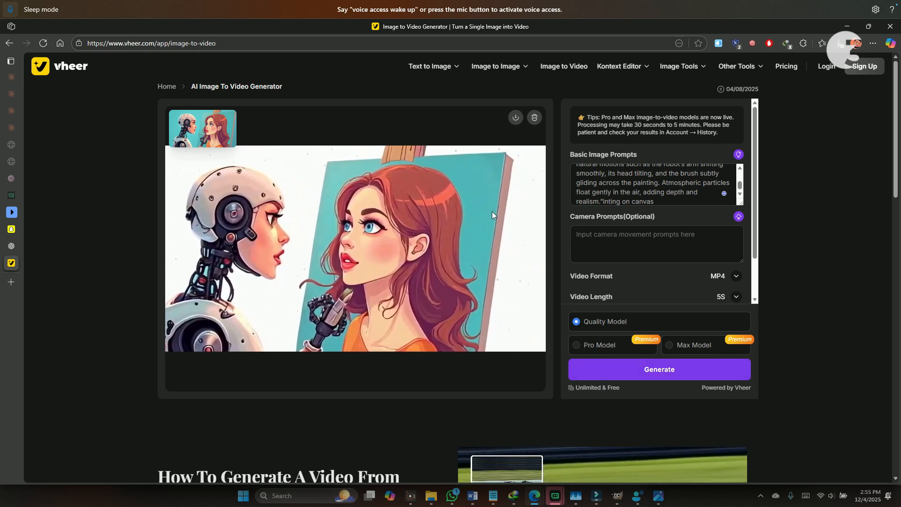
# Copy ChatGPT's corrected 5-second prompt with the robot actively painting, and use it as Vheer's basic image prompt to regenerate the video
pyautogui.click(14, 246)
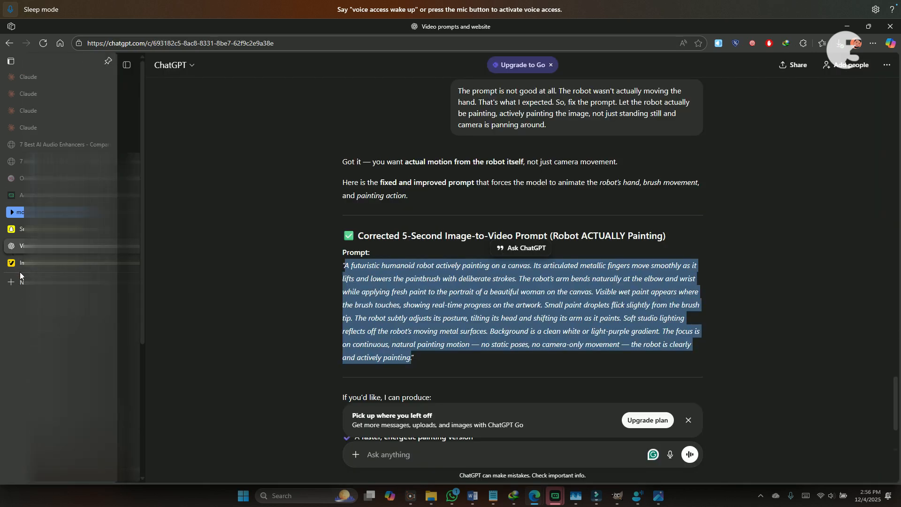
pyautogui.click(14, 263)
pyautogui.click(623, 185)
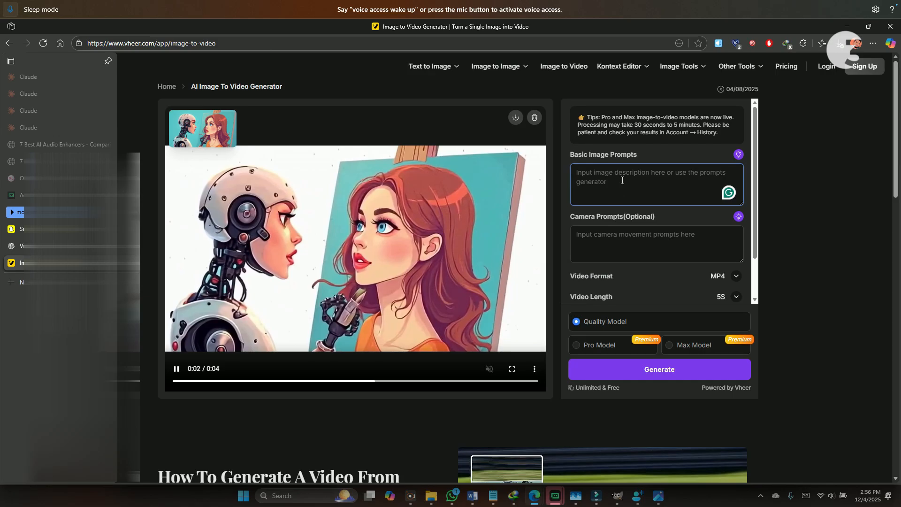
pyautogui.hotkey('ctrl', 'v')
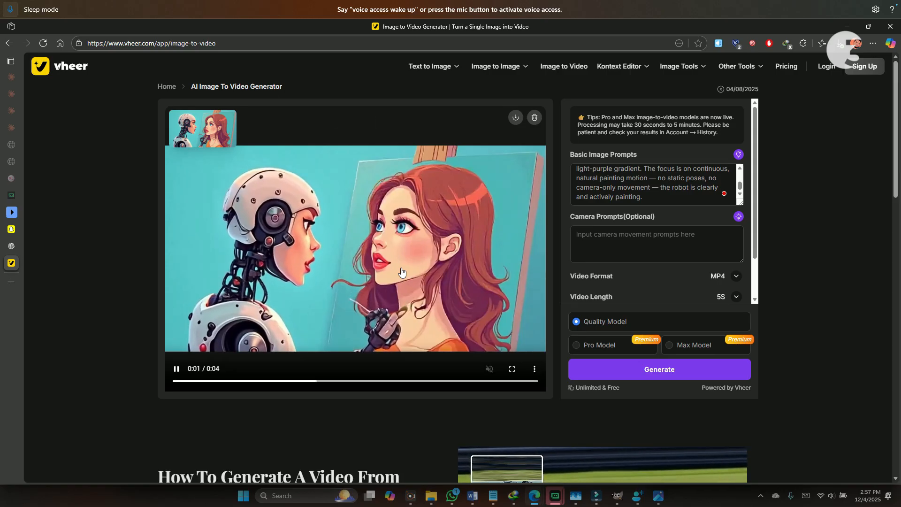
pyautogui.moveTo(428, 269)
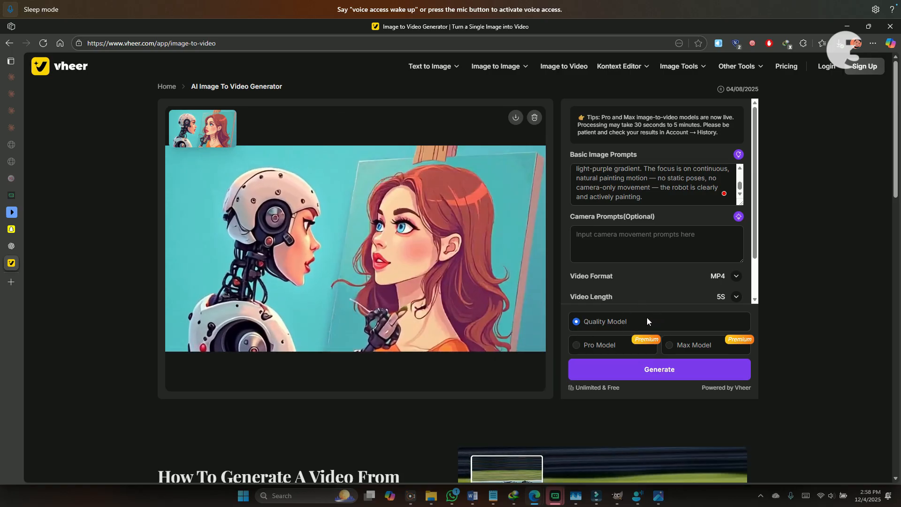
# Download the regenerated video of the robot actively painting the woman's portrait
pyautogui.click(515, 117)
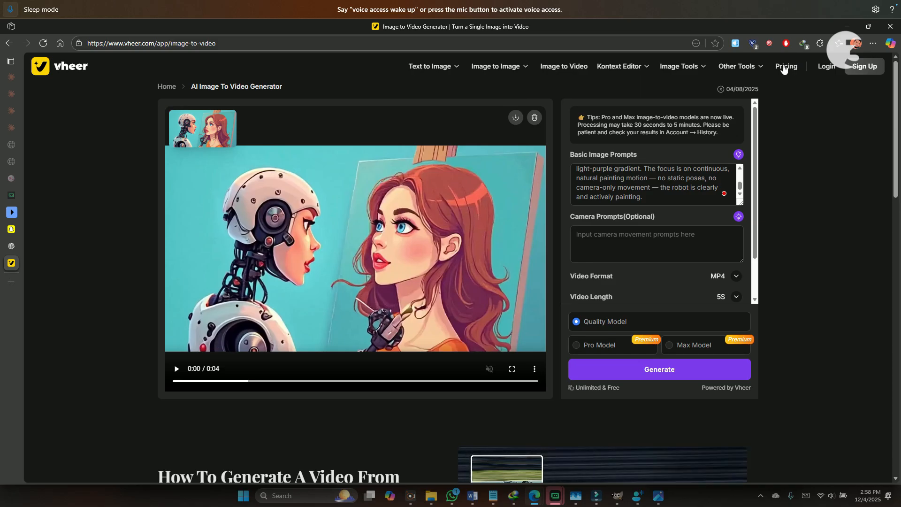
# Review Vheer's pricing plans, comparing the monthly rates with yearly billing and checking the pay-as-you-go credit packages
pyautogui.click(783, 69)
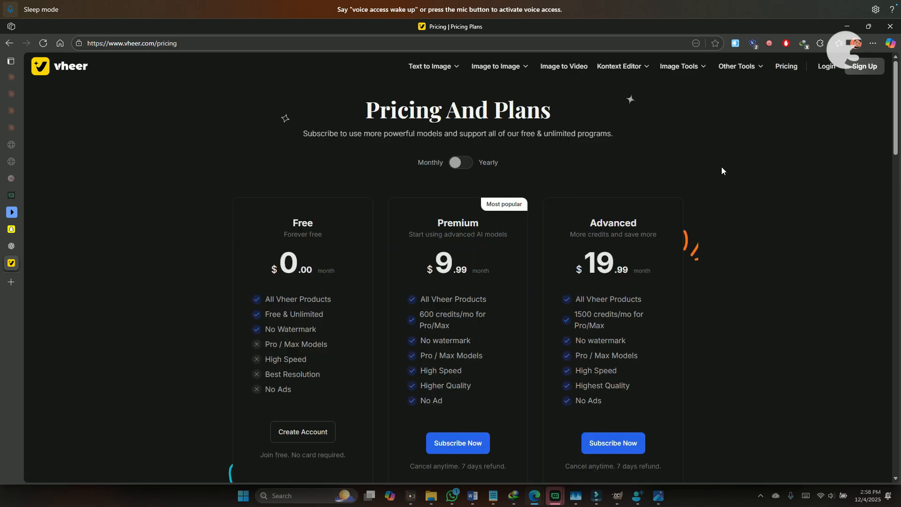
pyautogui.scroll(-1, 750, 204)
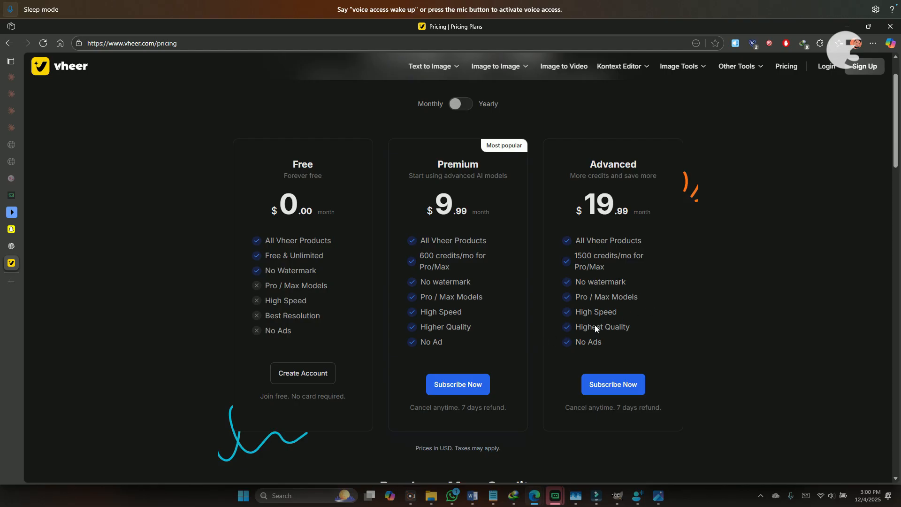
pyautogui.click(462, 105)
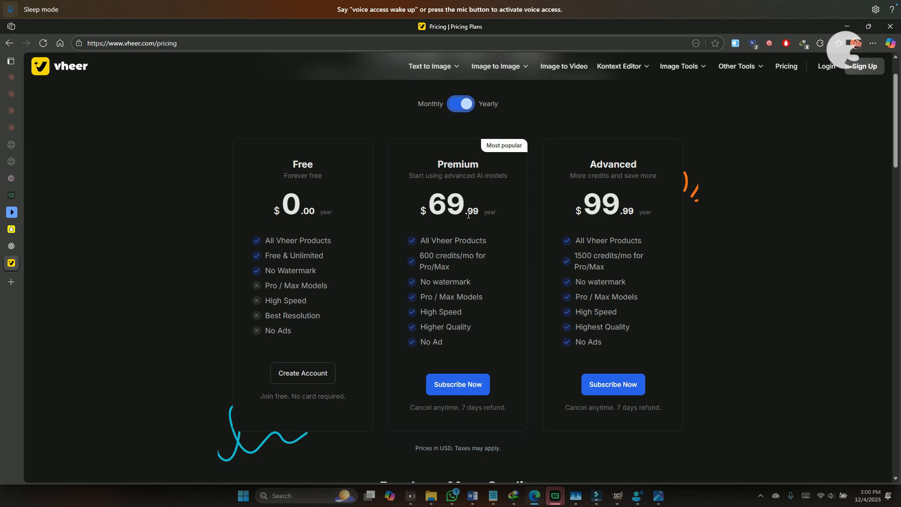
pyautogui.scroll(-6, 479, 267)
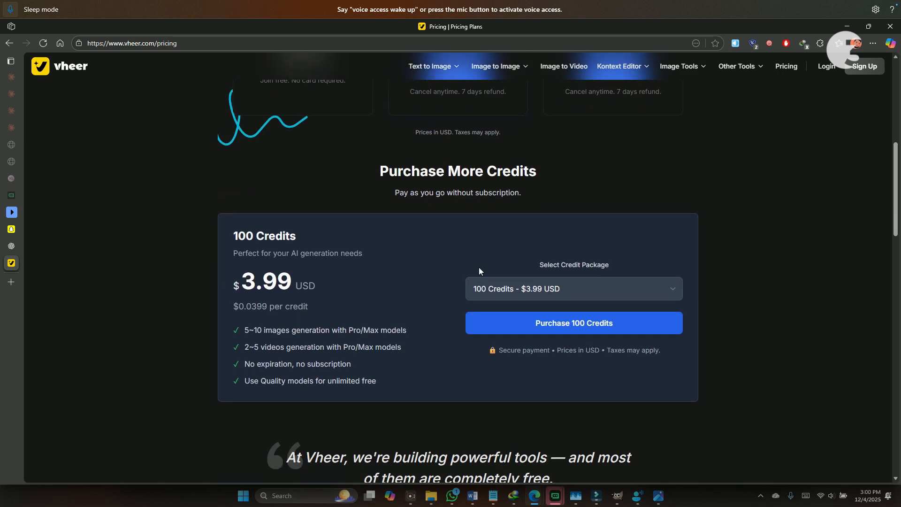
pyautogui.scroll(7, 478, 266)
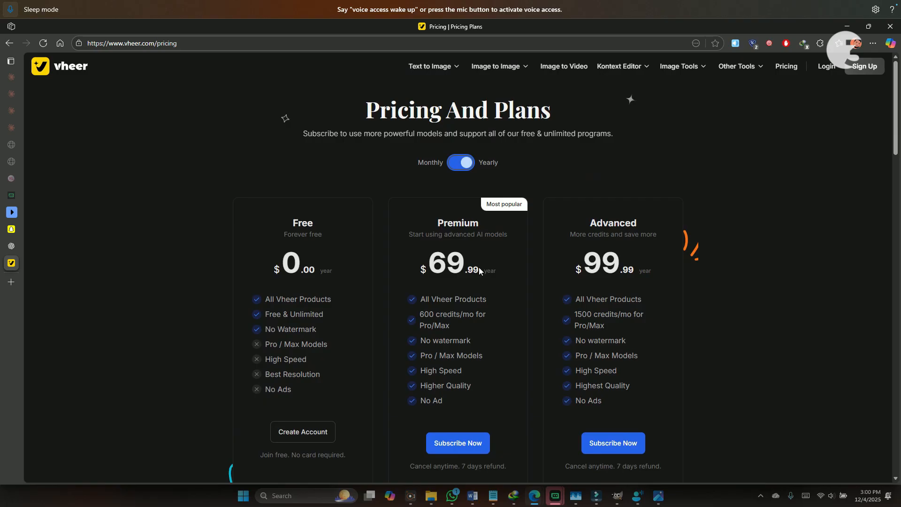